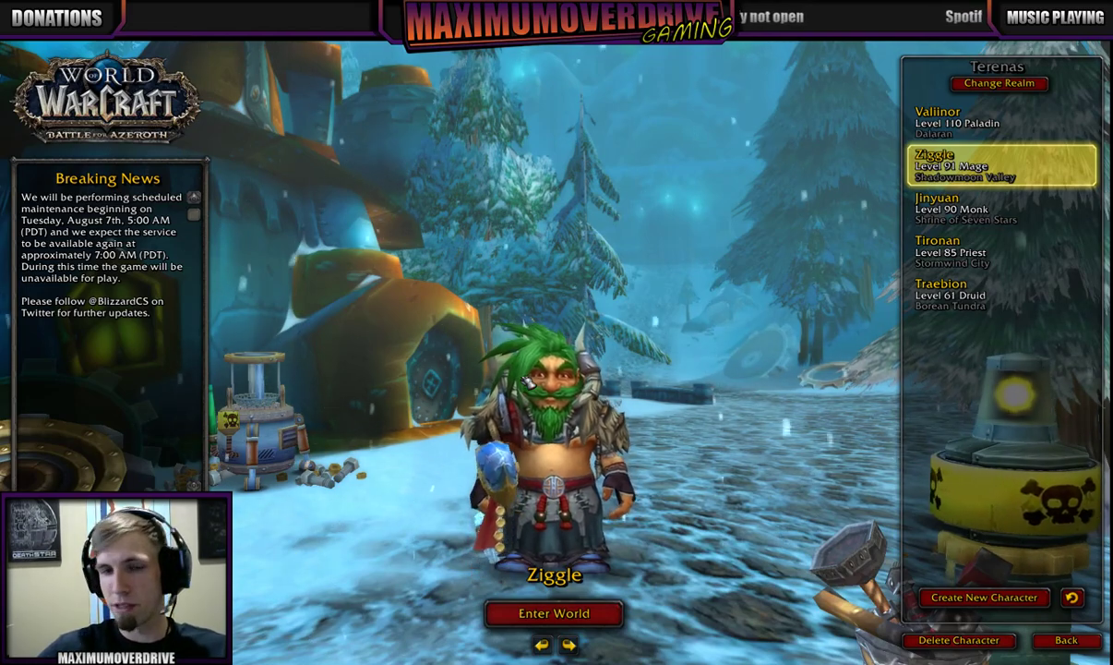
# - Switch to the Chrome window showing the ThinkTankUI [Remastered] download page
pyautogui.hotkey('alt', 'Tab')
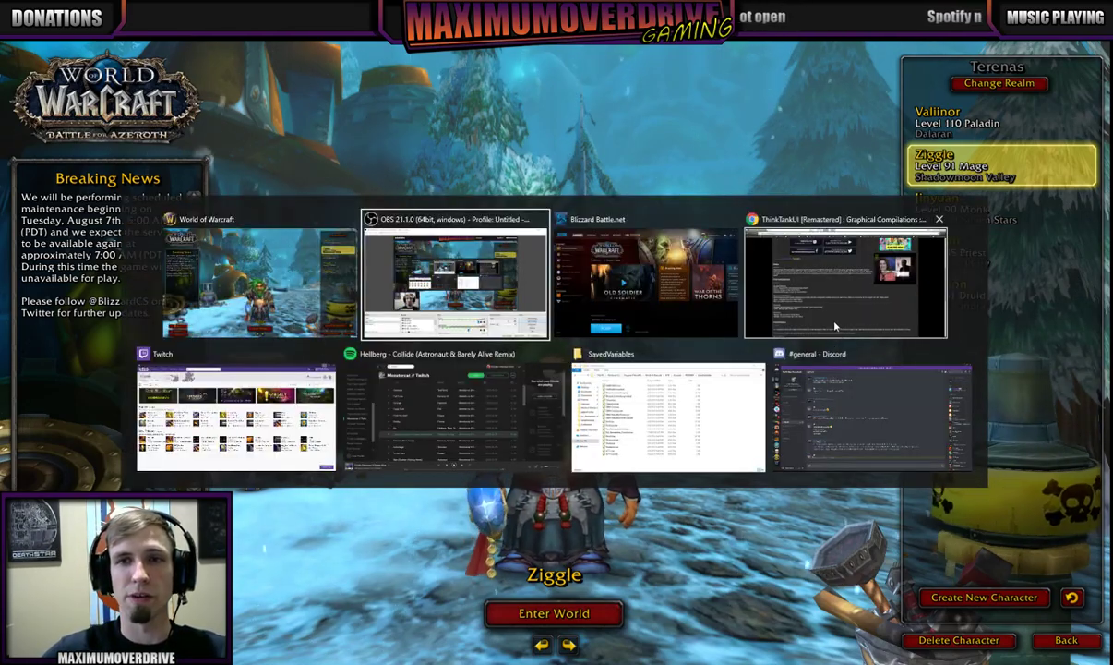
pyautogui.click(786, 302)
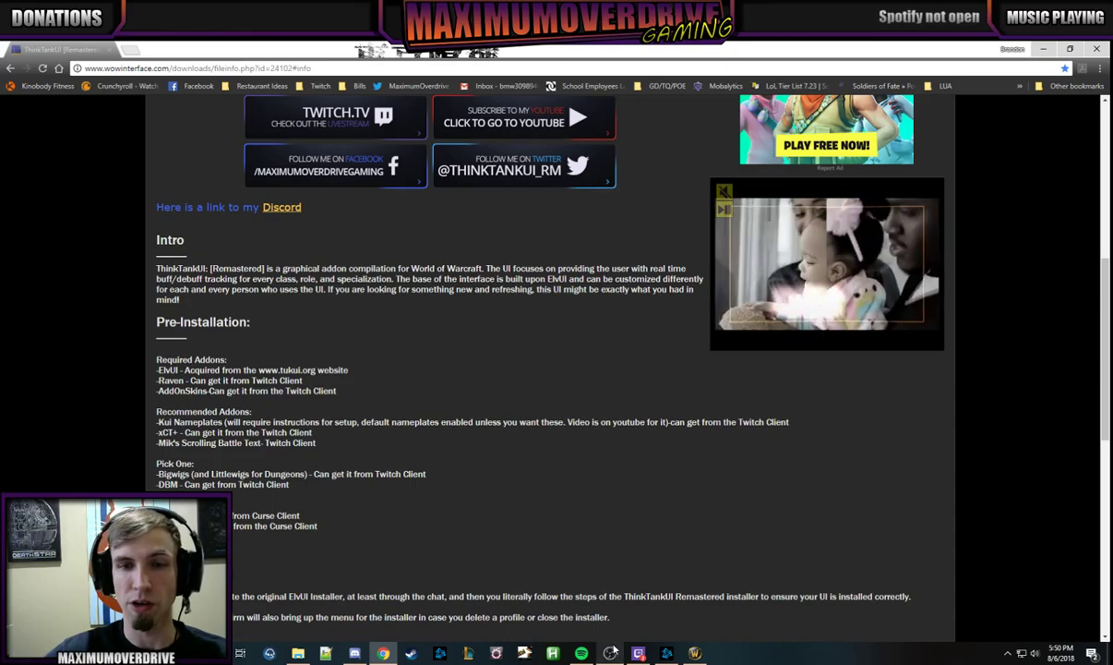
pyautogui.hotkey('alt', 'Tab')
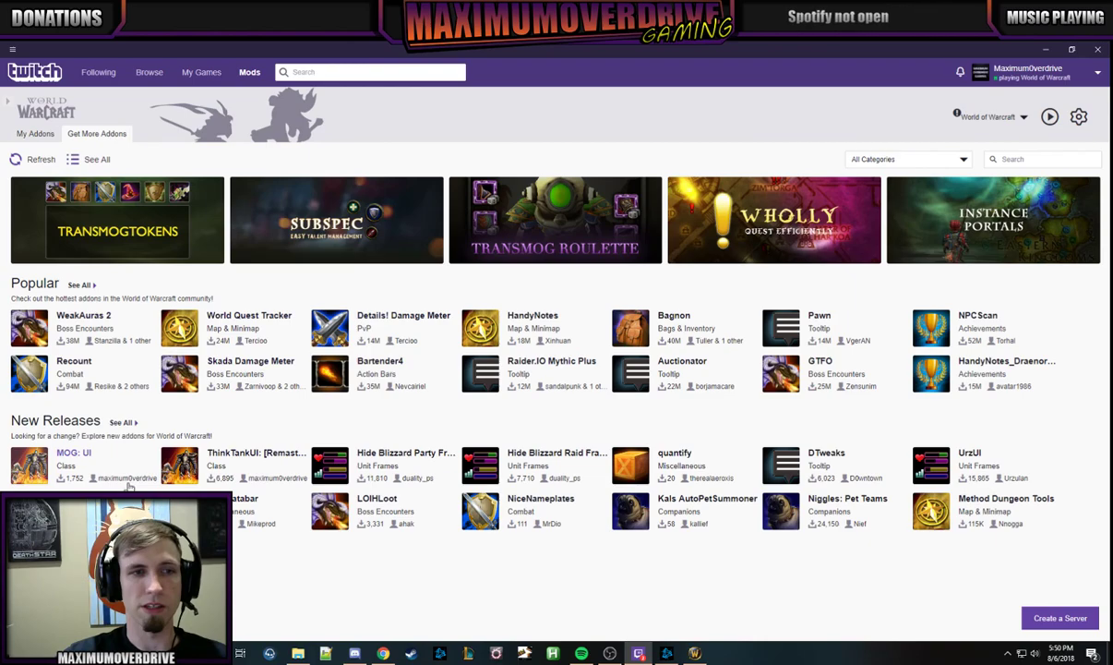
pyautogui.click(247, 456)
pyautogui.scroll(-8, 522, 356)
pyautogui.scroll(8, 469, 349)
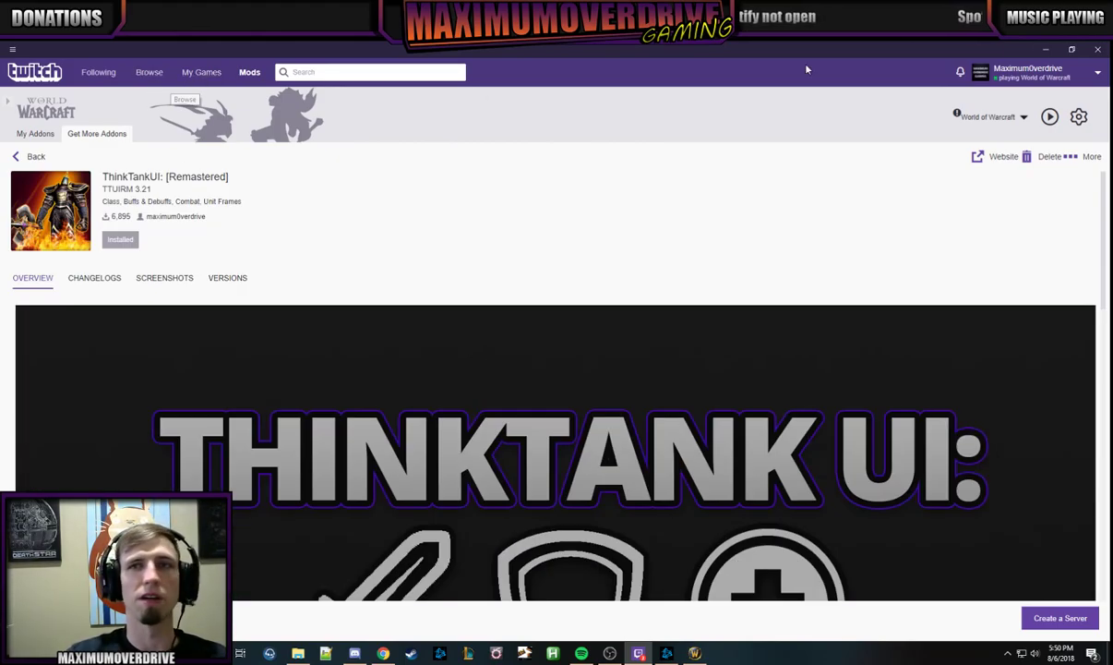
pyautogui.click(1041, 50)
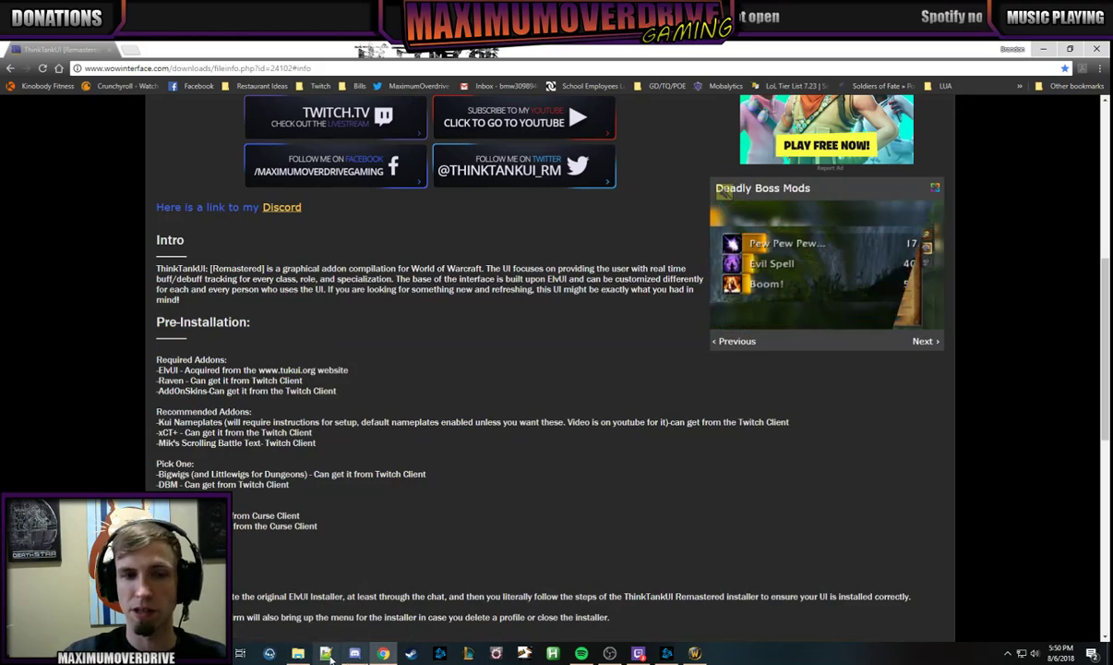
# - Browse to Interface\Addons\ElvUI_ThinkTankUI_RM in the World of Warcraft folder
pyautogui.click(300, 652)
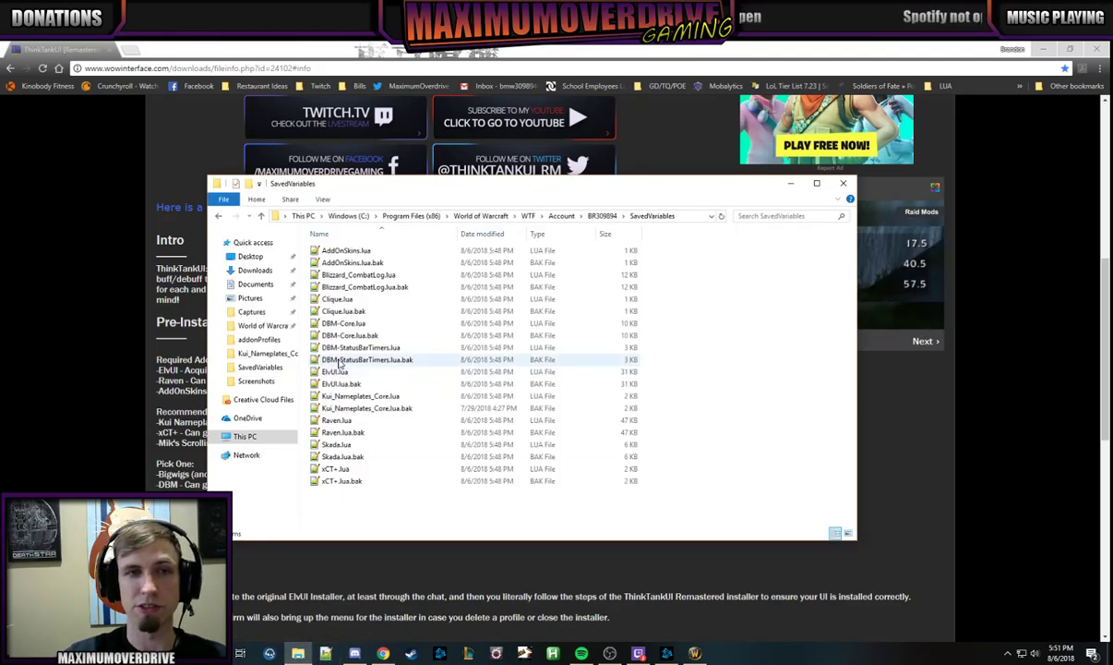
pyautogui.click(267, 326)
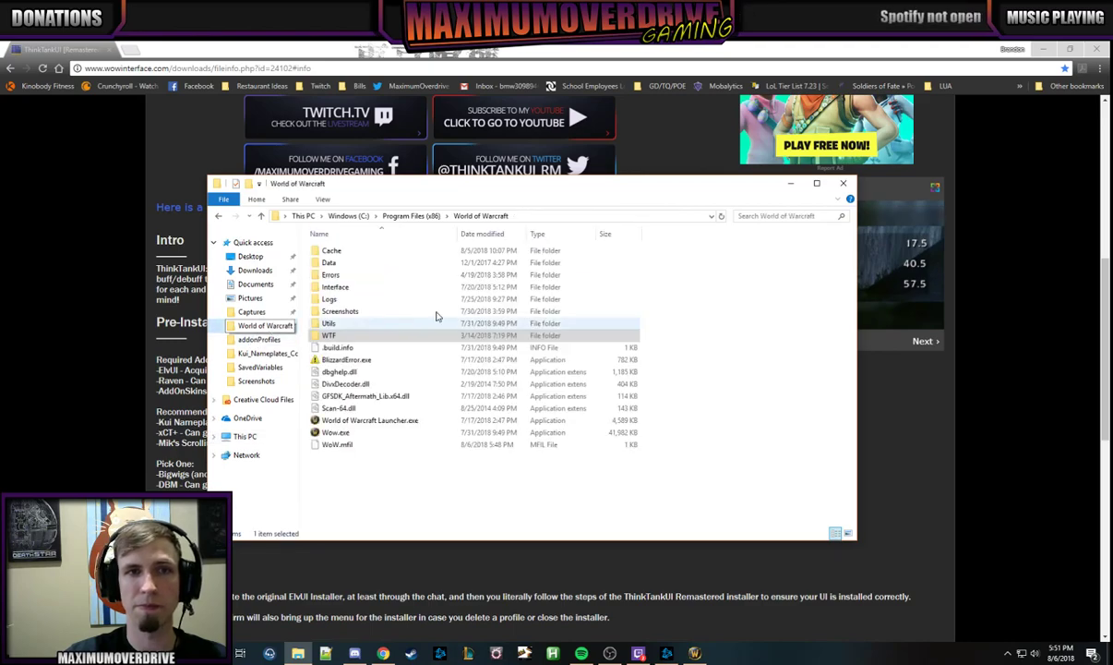
pyautogui.doubleClick(353, 292)
pyautogui.doubleClick(368, 254)
pyautogui.scroll(-1, 412, 389)
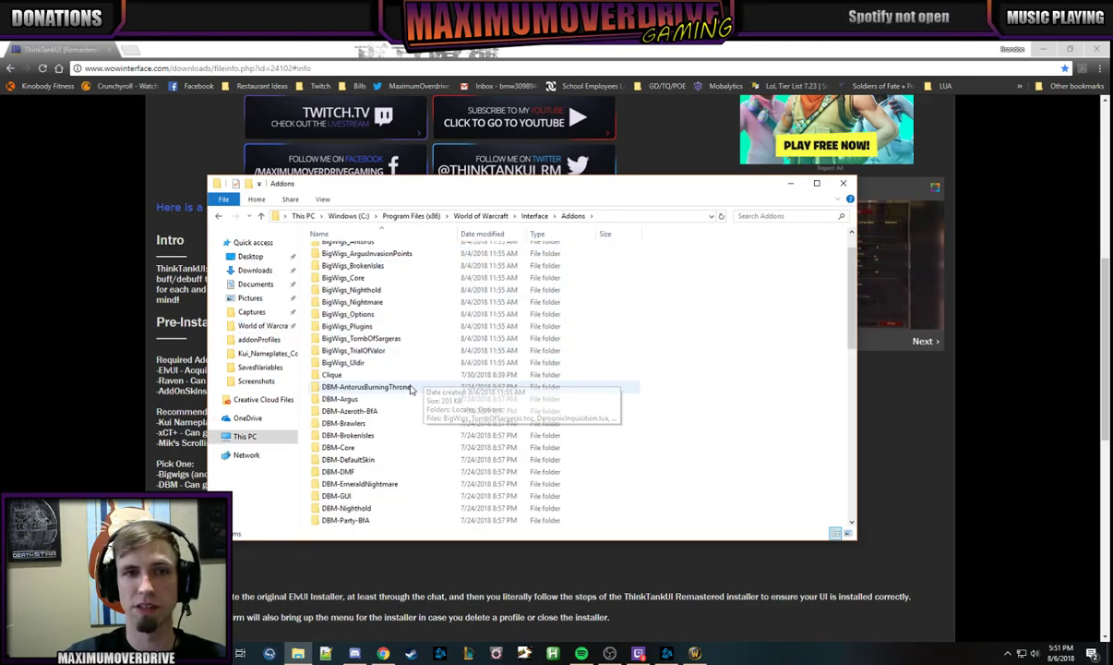
pyautogui.scroll(-10, 412, 389)
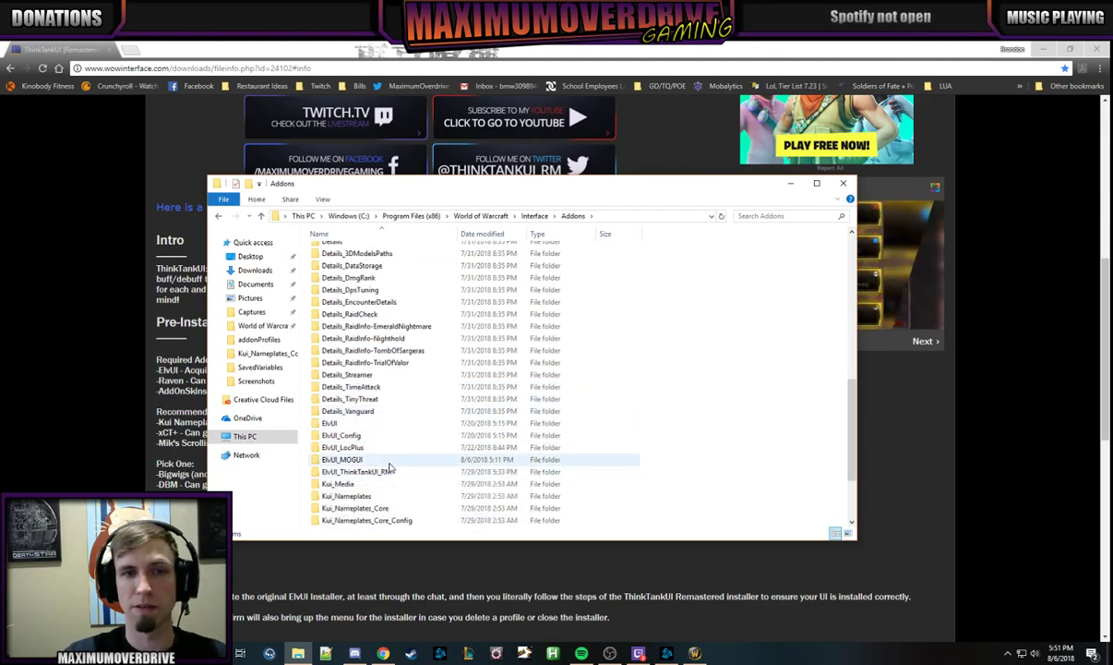
pyautogui.doubleClick(411, 474)
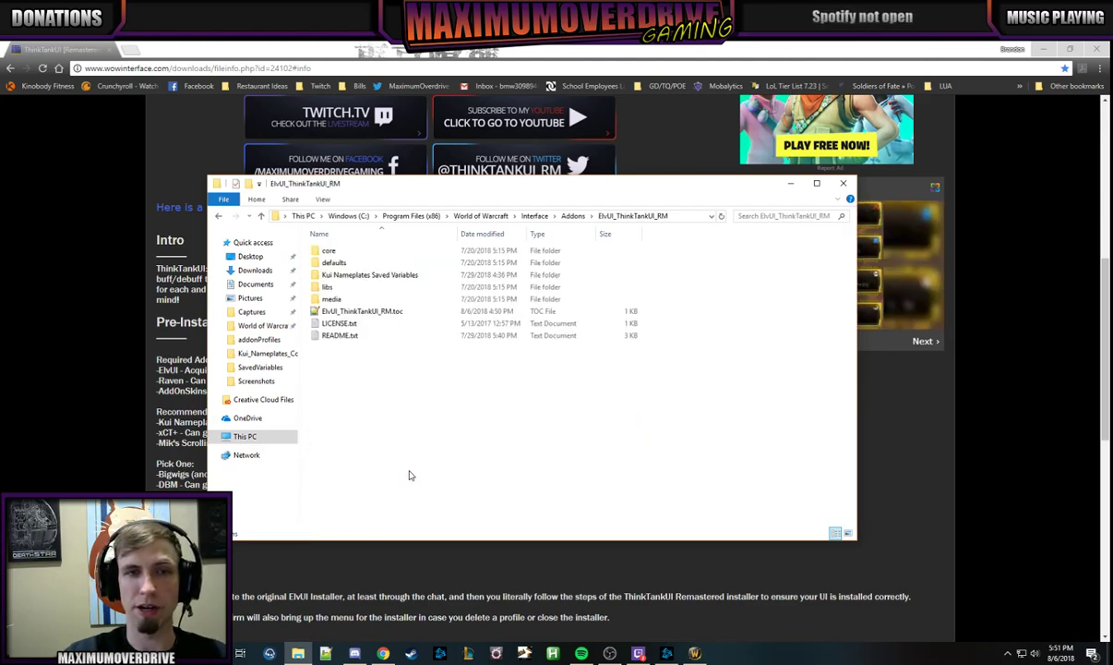
# - Open the Kui Nameplates Saved Variables folder and select both Kui_Nameplates_Core files
pyautogui.rightClick(696, 652)
pyautogui.click(676, 588)
pyautogui.hotkey('alt', 'Tab')
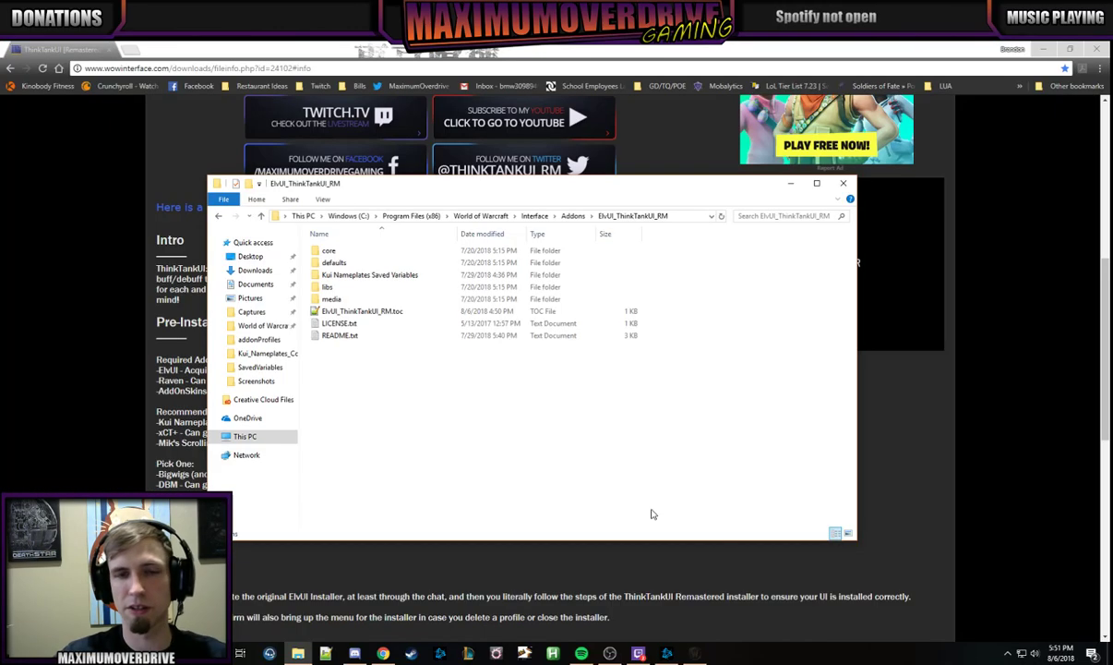
pyautogui.doubleClick(396, 275)
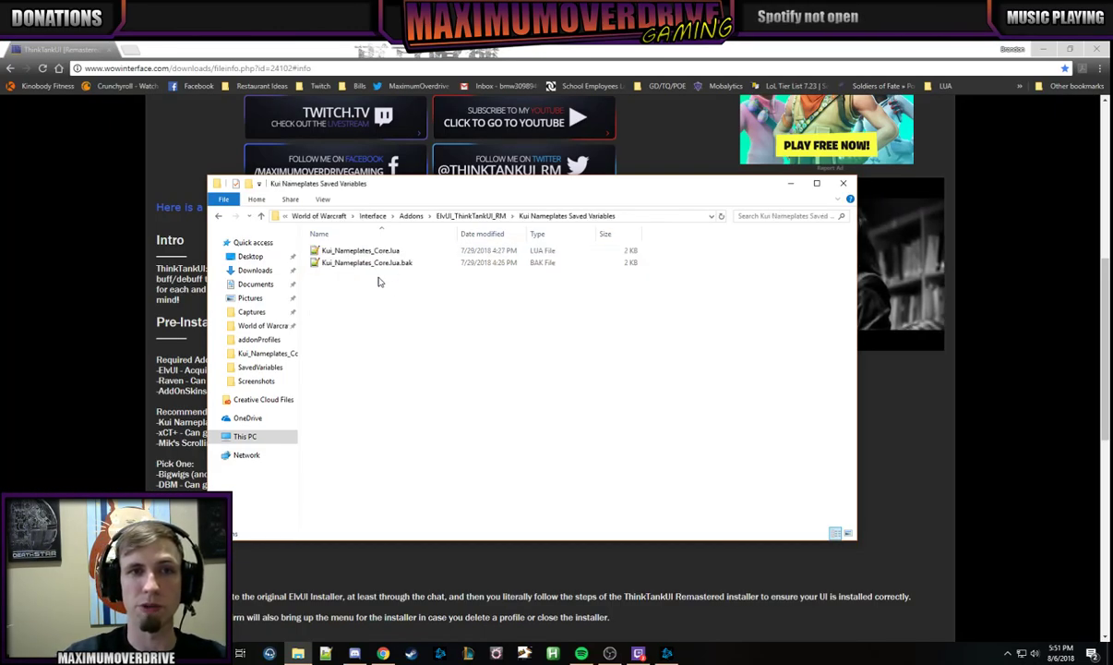
pyautogui.moveTo(355, 299); pyautogui.dragTo(410, 248)
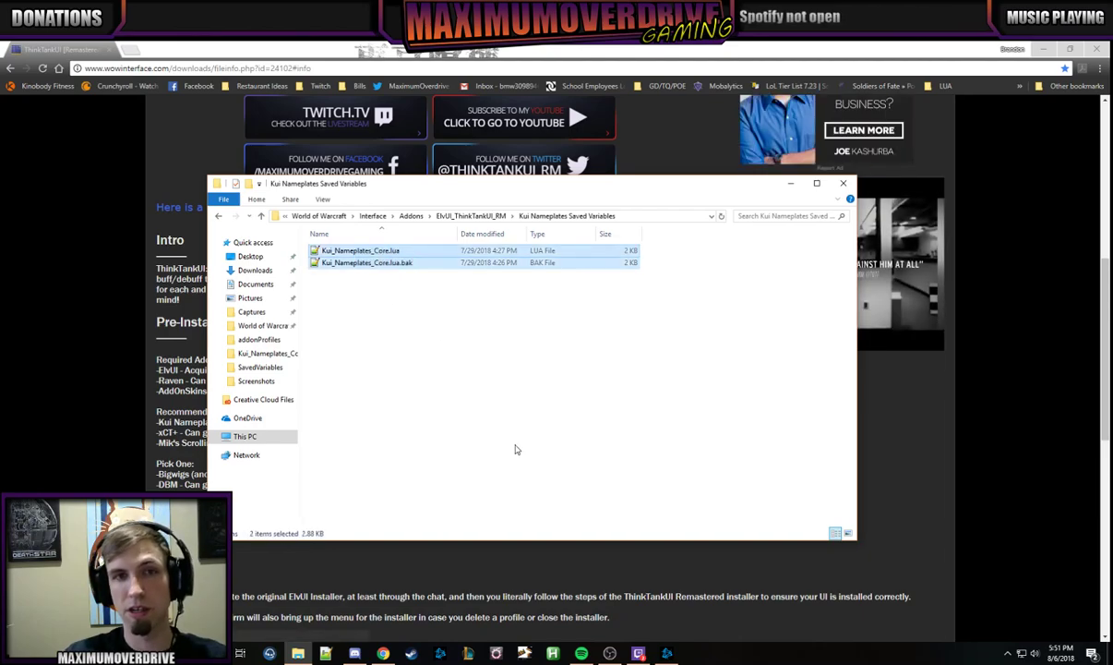
# - Paste the files into the account's SavedVariables folder, replacing the old ones, and close Explorer
pyautogui.click(259, 366)
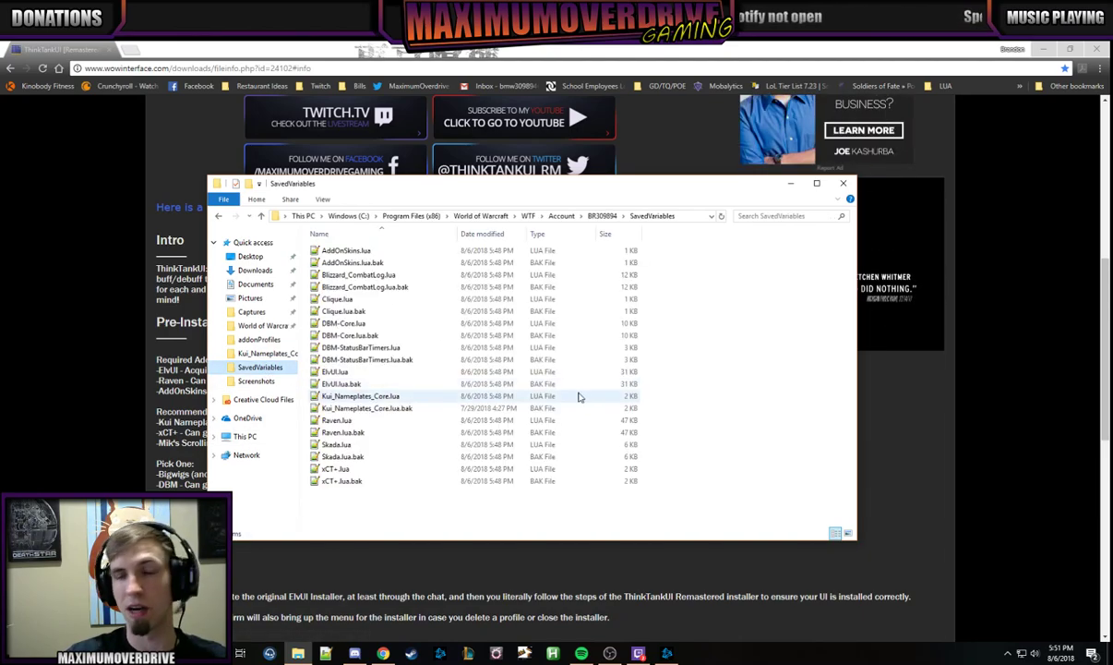
pyautogui.rightClick(743, 348)
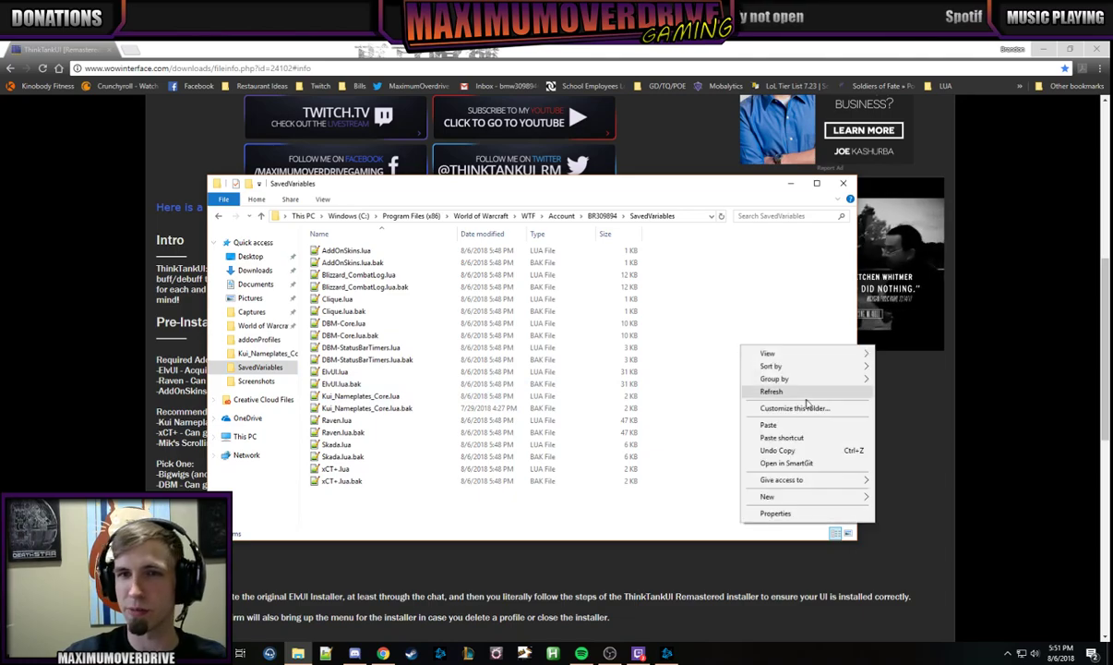
pyautogui.click(792, 430)
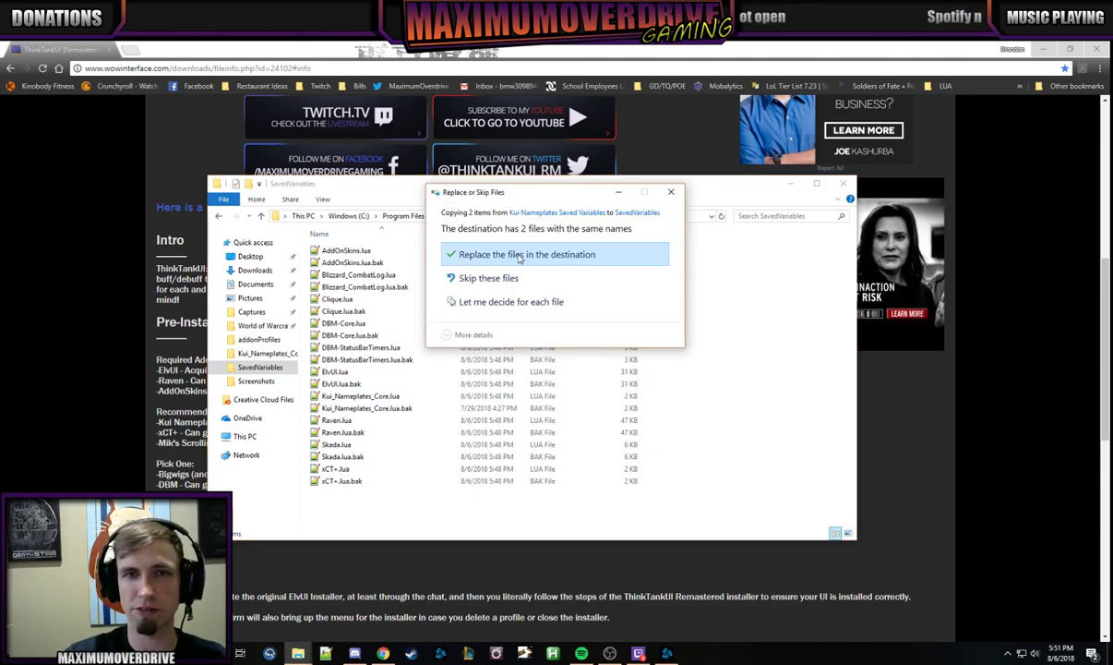
pyautogui.press('Return')
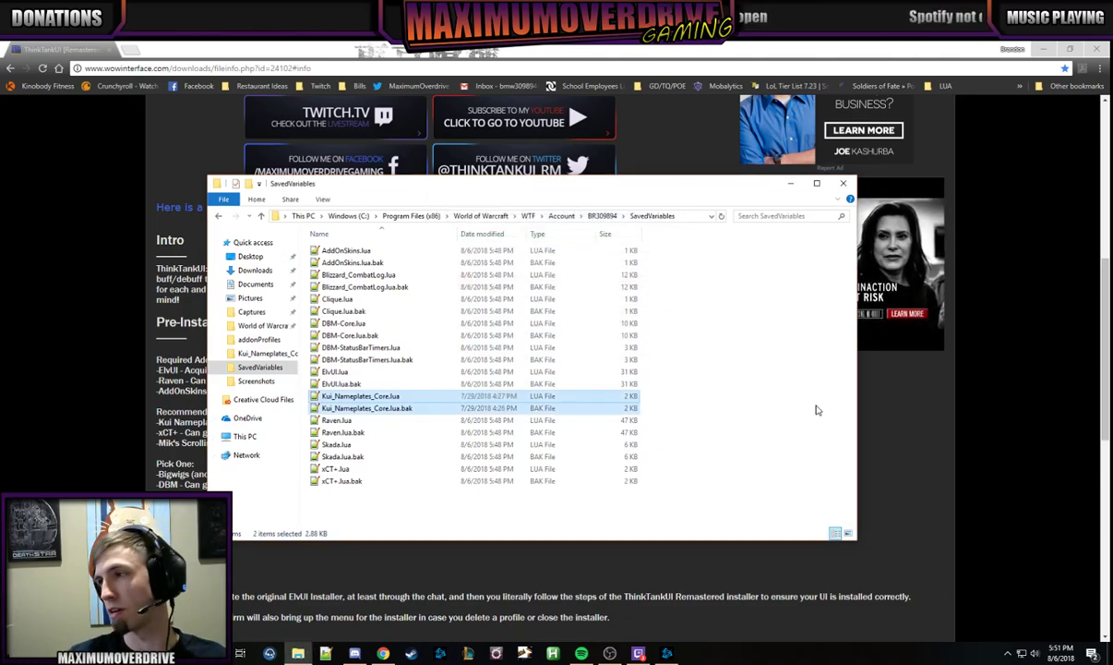
pyautogui.click(816, 409)
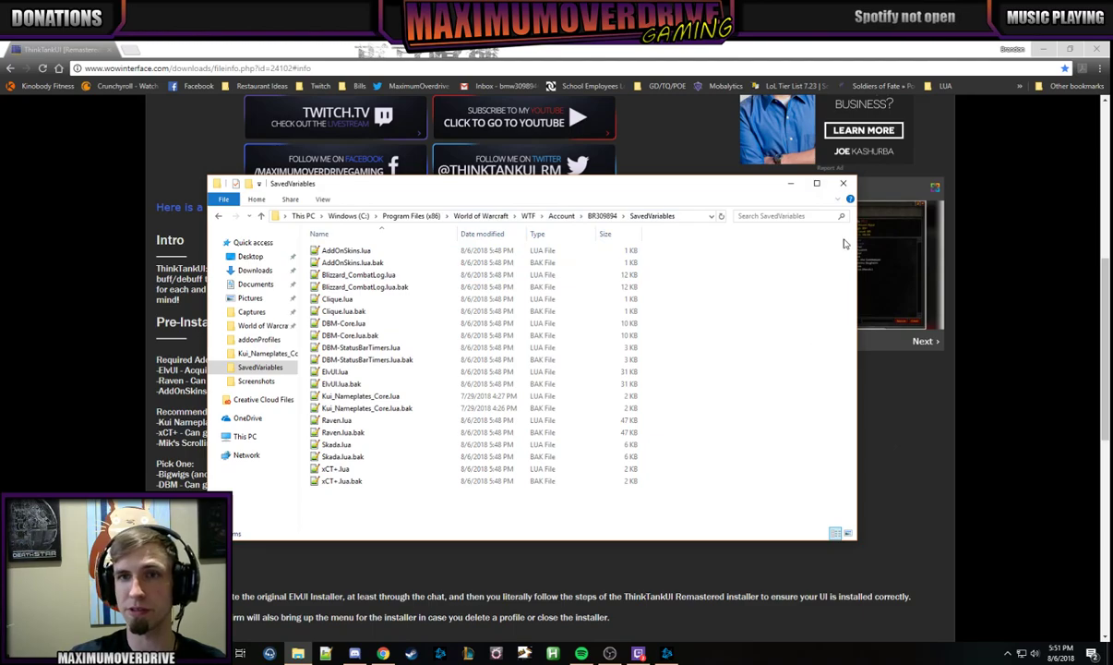
pyautogui.click(851, 188)
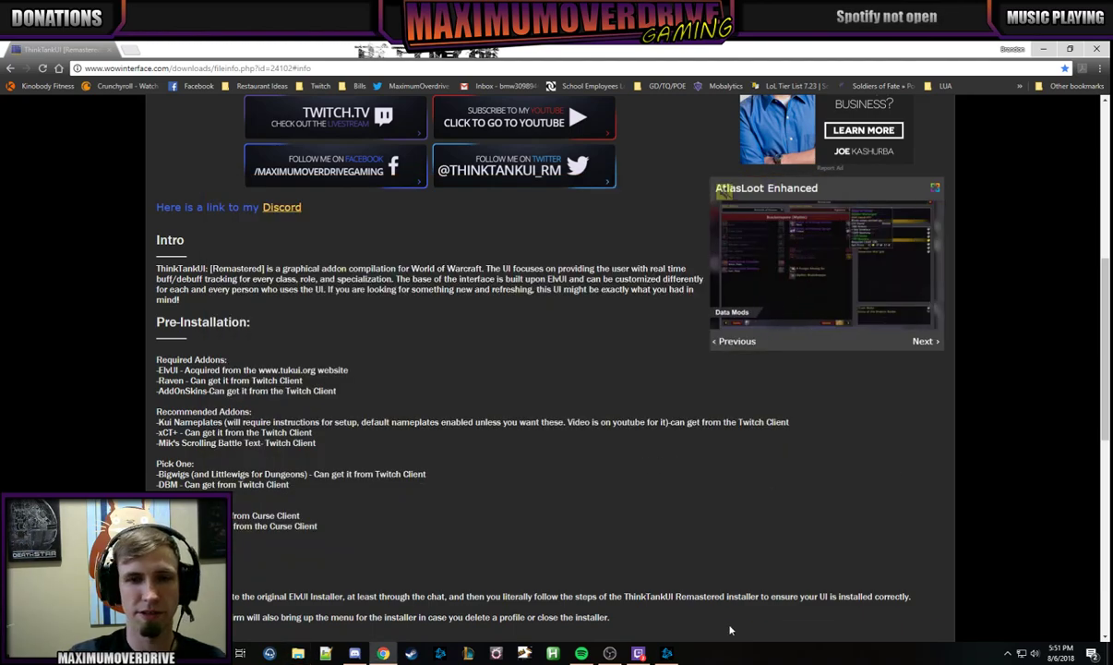
# - Launch World of Warcraft from Battle.net and enter the world with the Mage
pyautogui.click(668, 654)
pyautogui.click(397, 502)
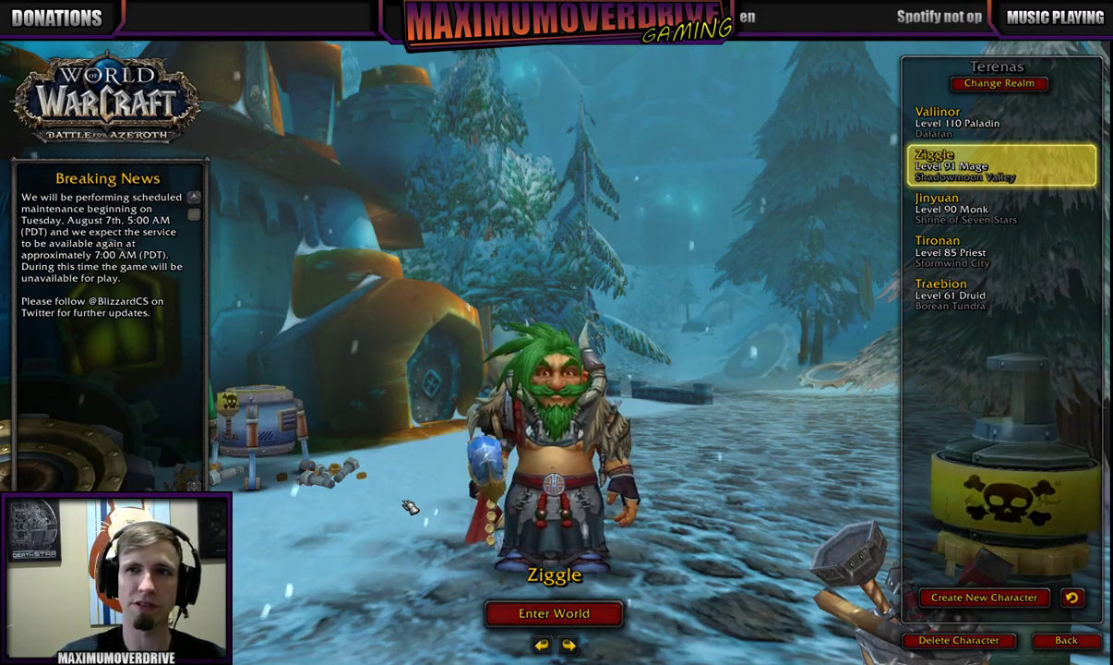
pyautogui.press('Return')
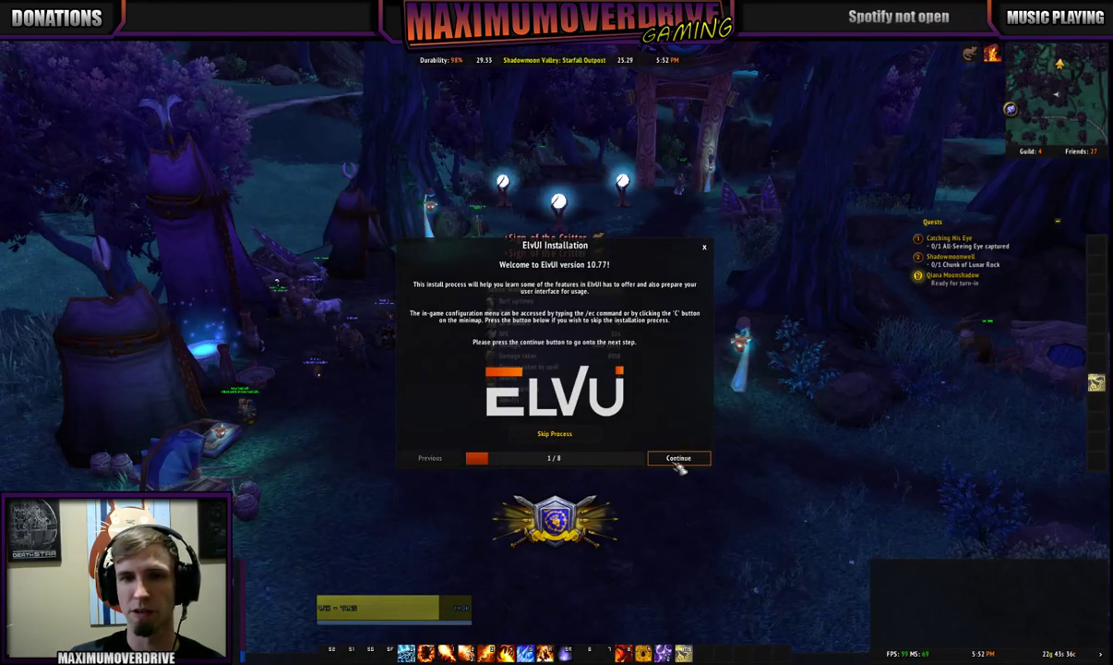
# - Apply ElvUI's recommended CVars, step through the remaining installer pages and finish with a reload
pyautogui.click(678, 459)
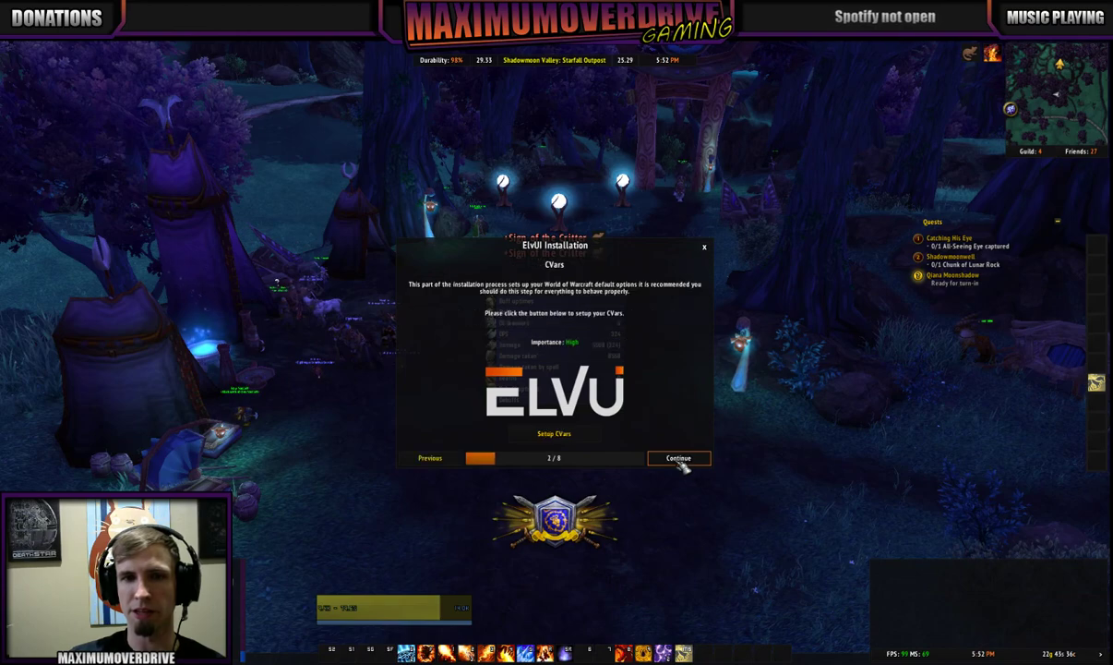
pyautogui.click(557, 434)
pyautogui.click(705, 462)
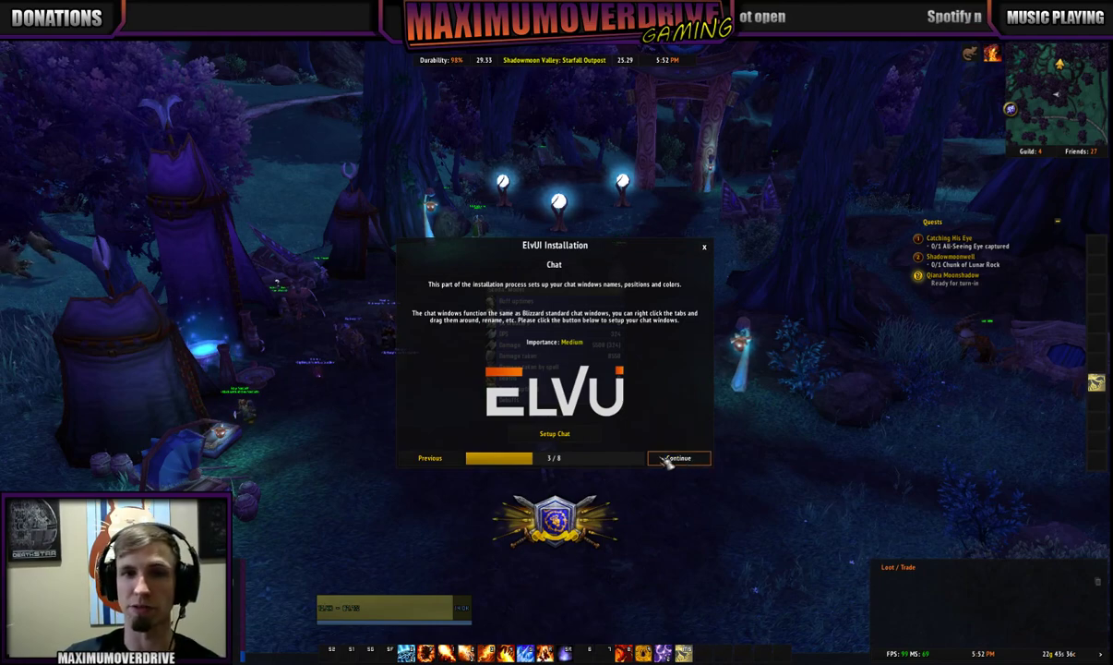
pyautogui.click(694, 459)
pyautogui.click(694, 459)
pyautogui.click(694, 459)
pyautogui.click(694, 458)
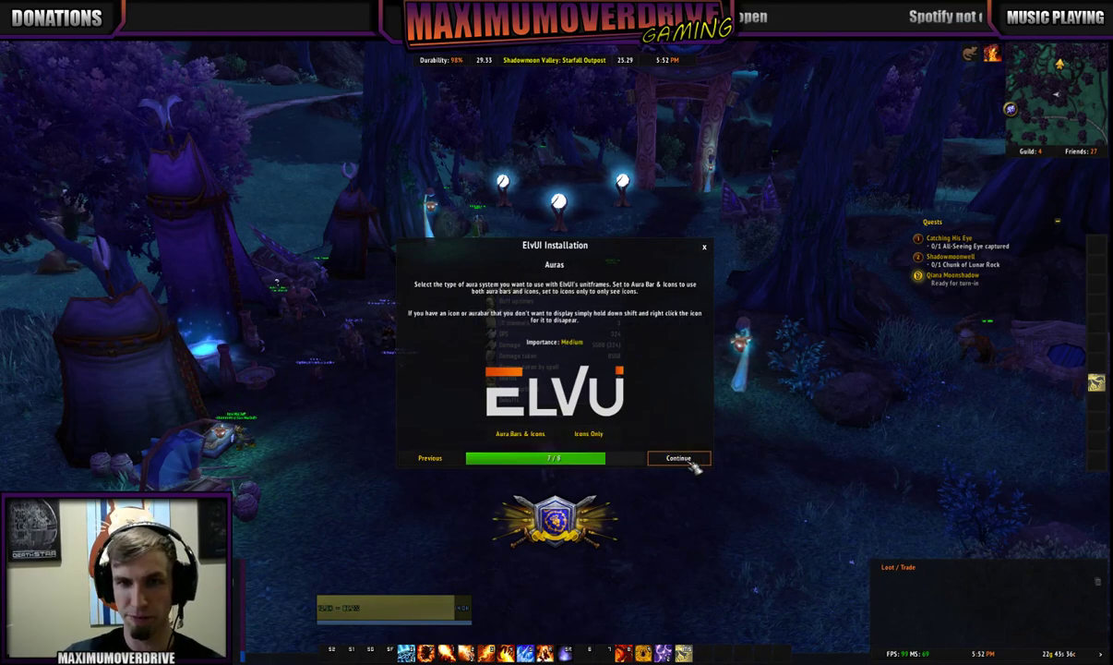
pyautogui.click(692, 457)
pyautogui.click(563, 420)
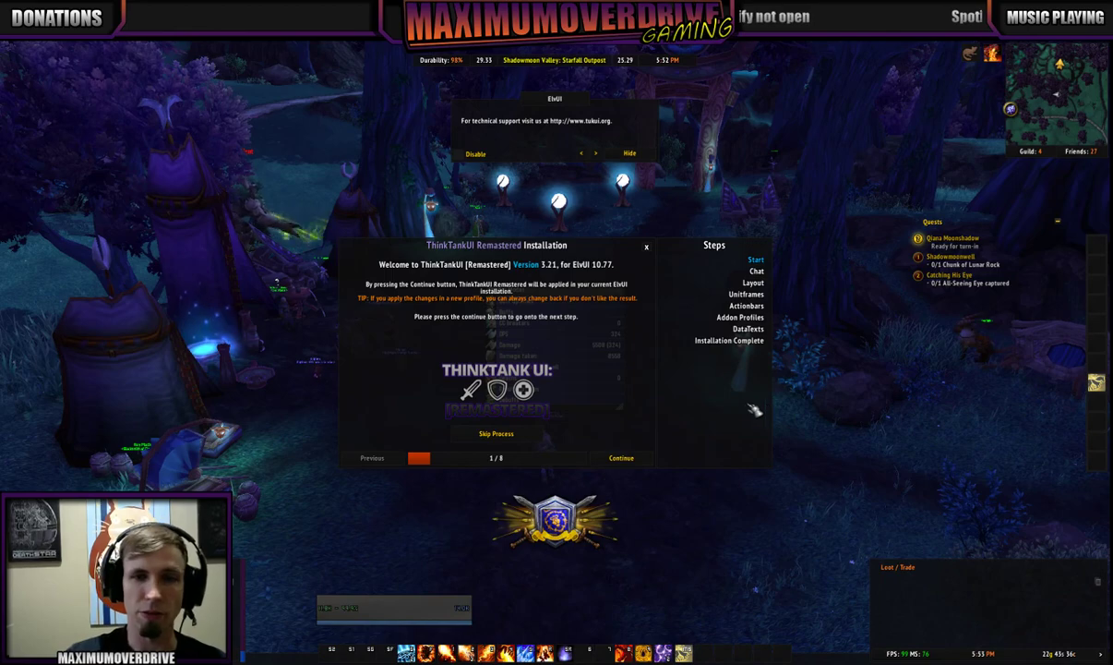
# - Apply the ThinkTankUI chat settings, standard layout and a unitframe layout
pyautogui.click(621, 459)
pyautogui.click(494, 433)
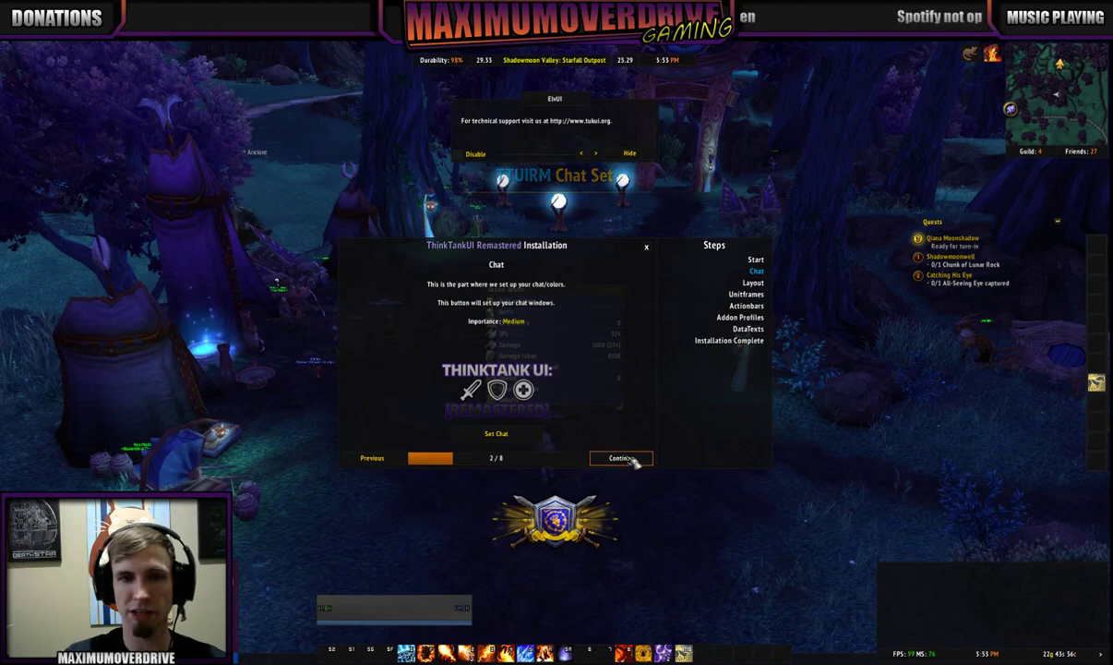
pyautogui.click(628, 460)
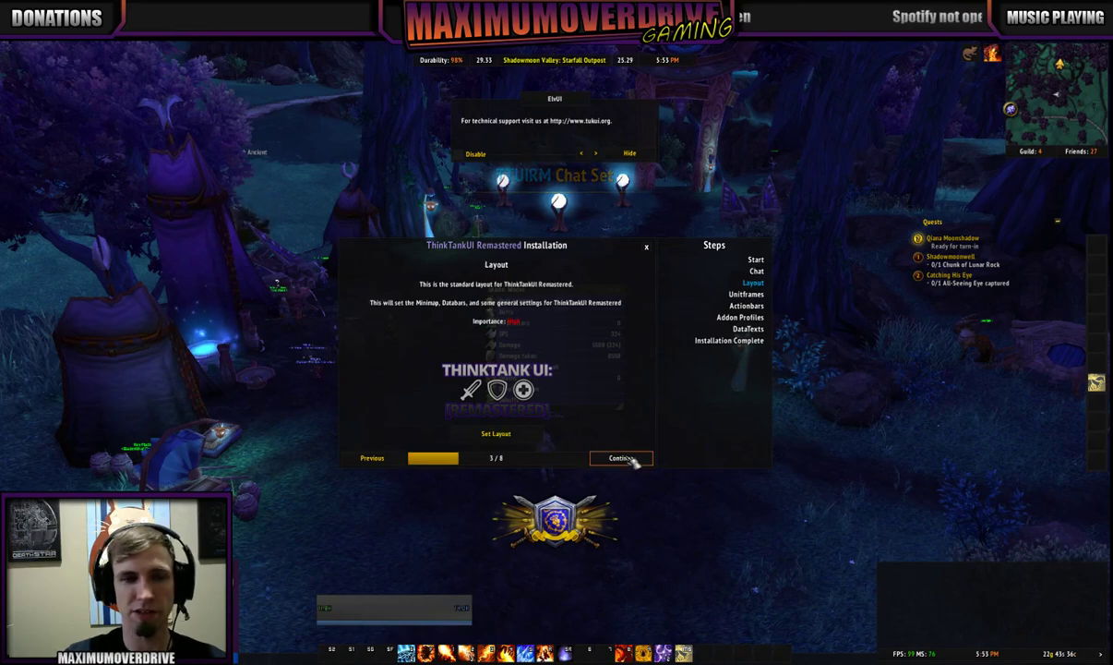
pyautogui.click(558, 433)
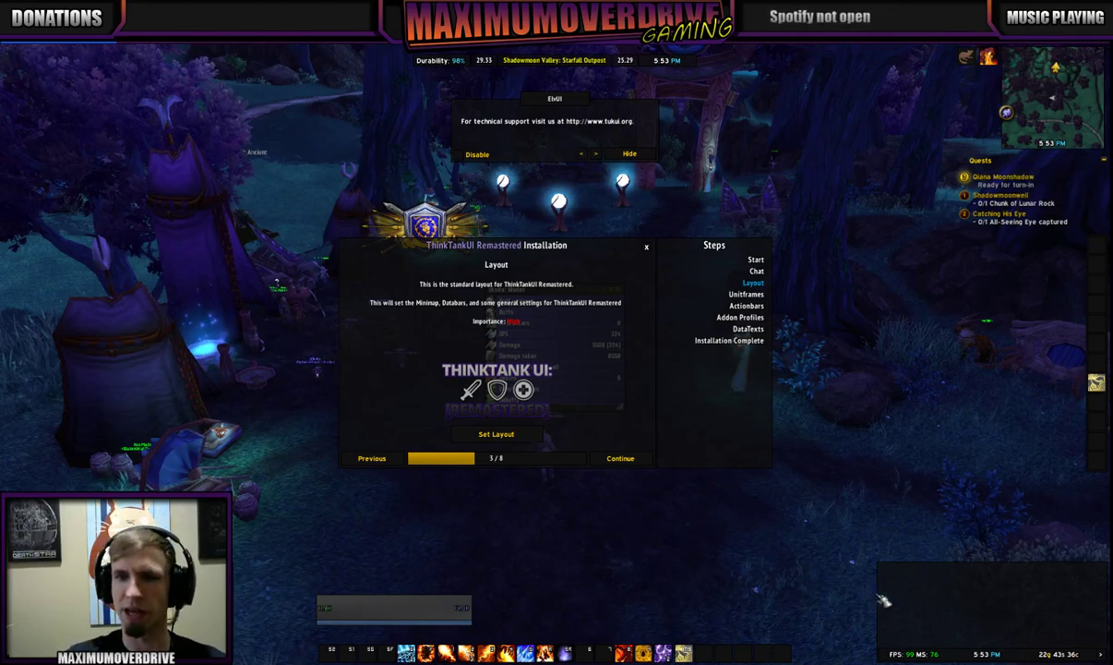
pyautogui.click(614, 459)
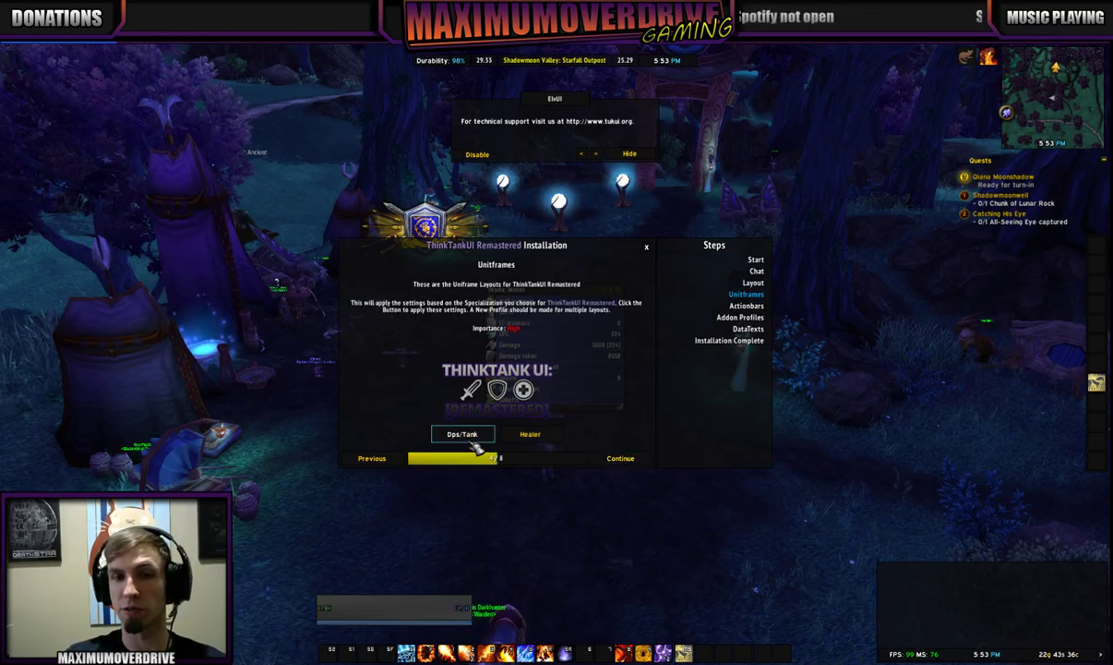
pyautogui.click(487, 440)
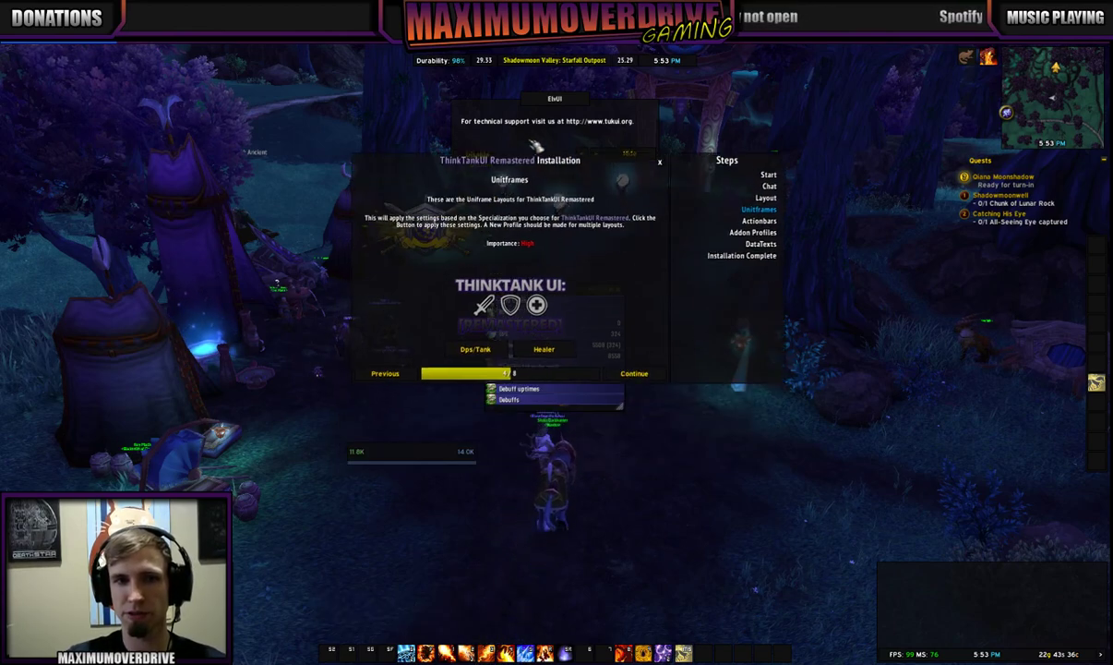
pyautogui.click(553, 434)
pyautogui.click(621, 370)
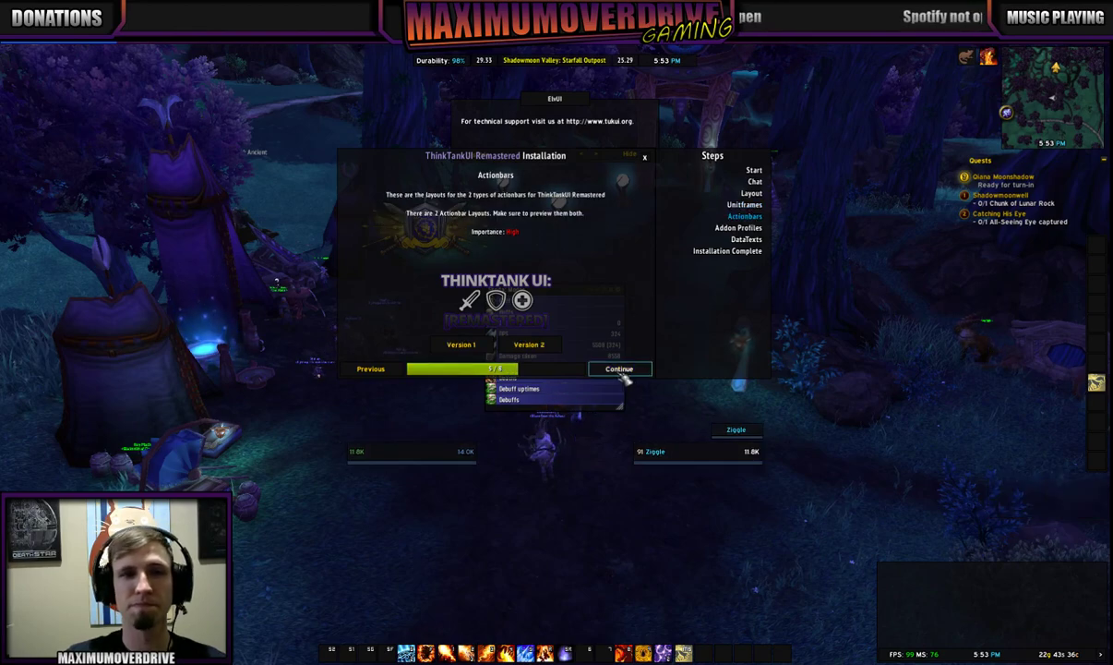
pyautogui.click(385, 492)
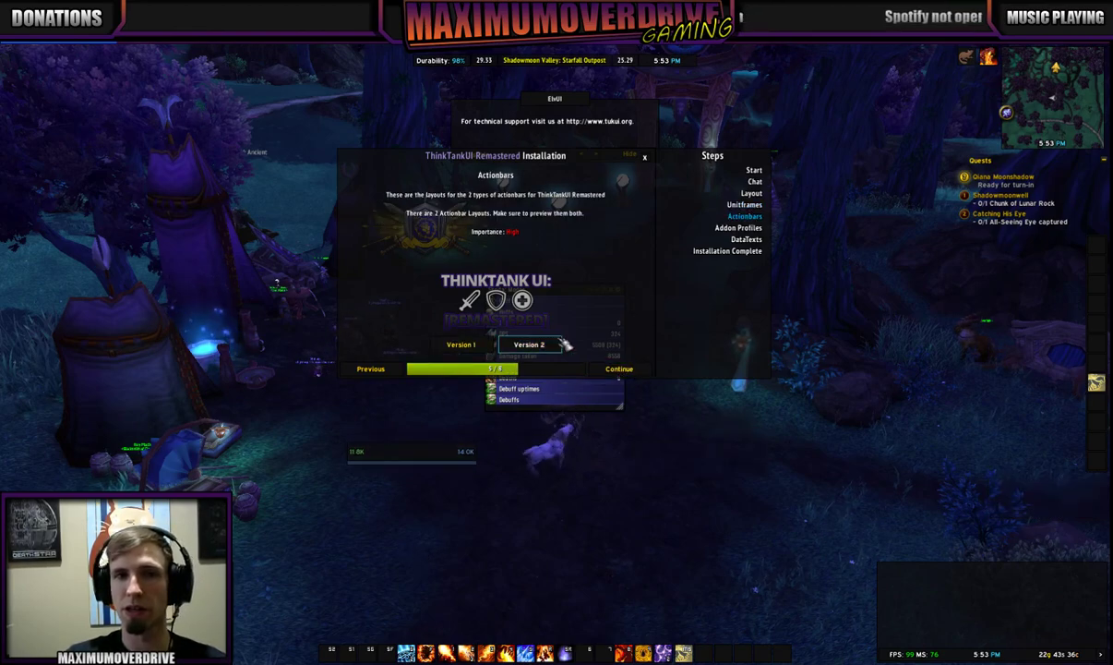
# - Apply Version 2 action bars, addon profiles and Caster DPS datatexts, then finish installing
pyautogui.click(462, 345)
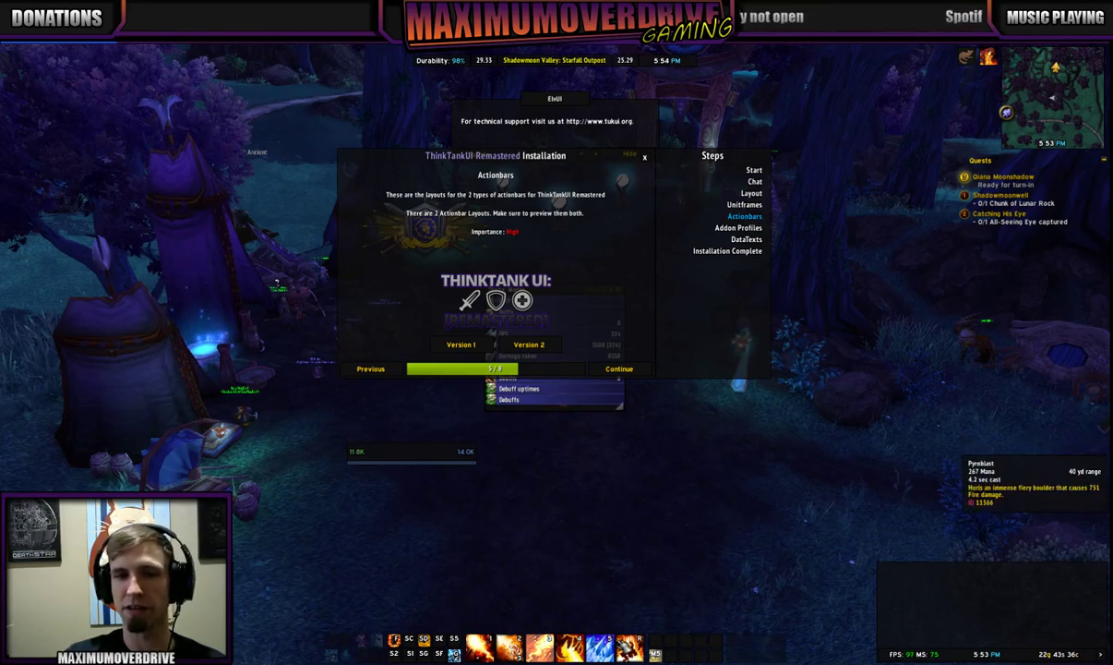
pyautogui.click(535, 344)
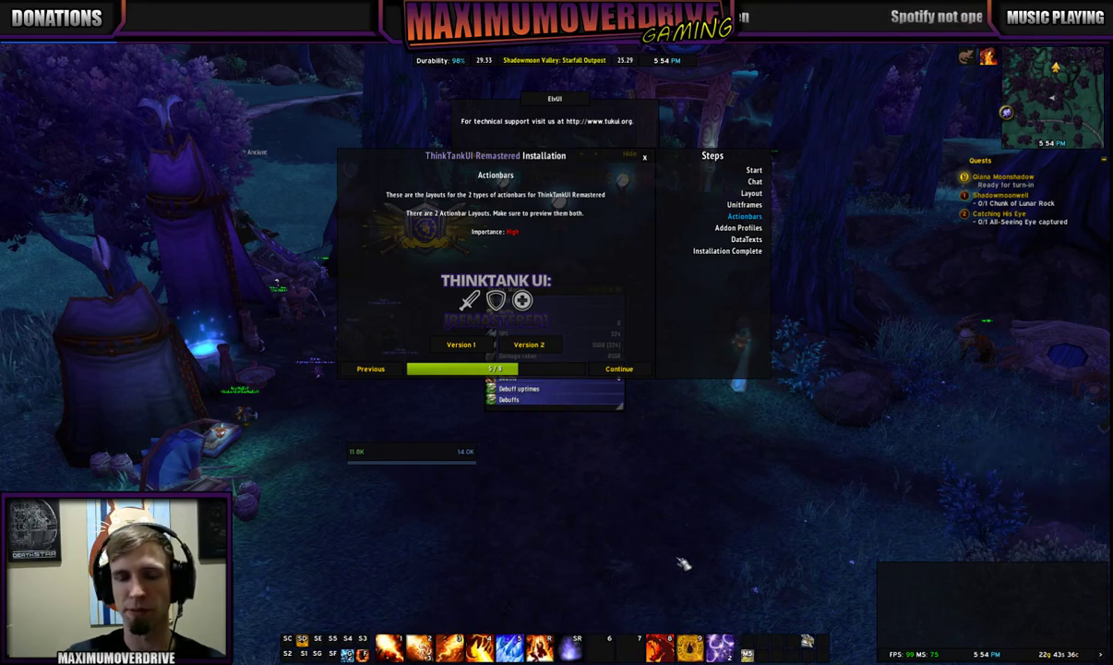
pyautogui.click(615, 369)
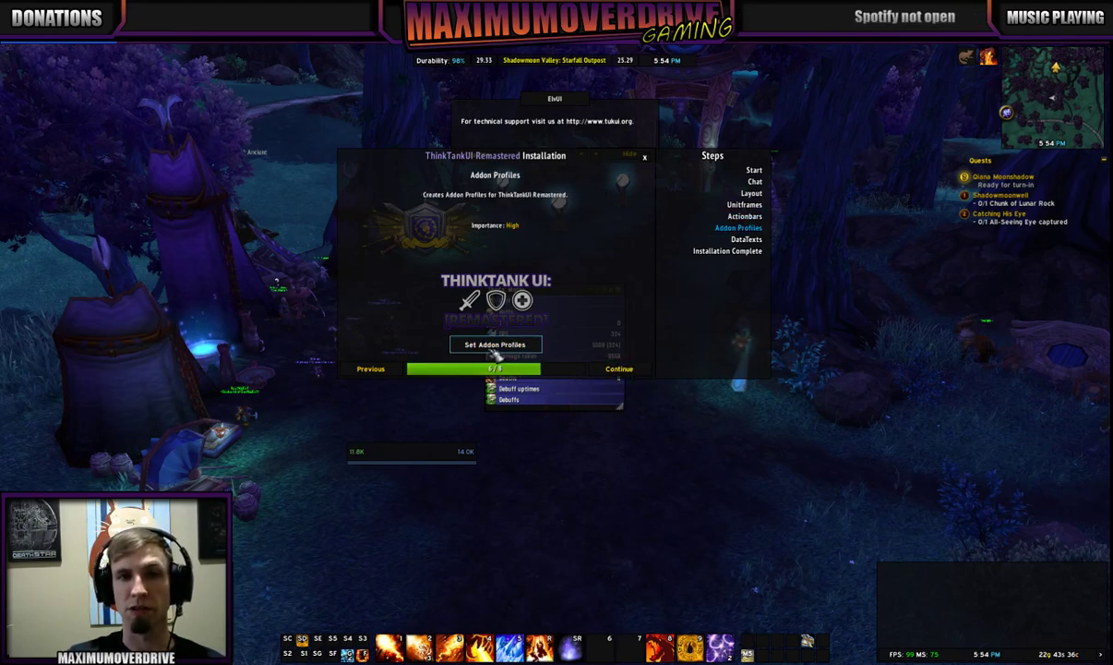
pyautogui.click(495, 345)
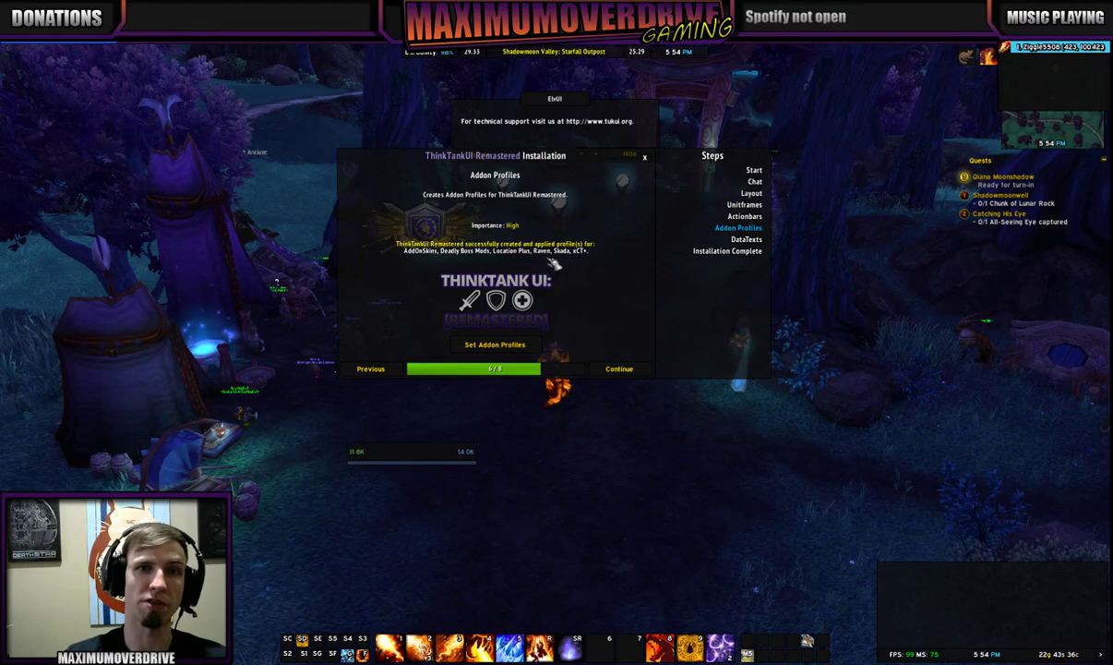
pyautogui.click(624, 367)
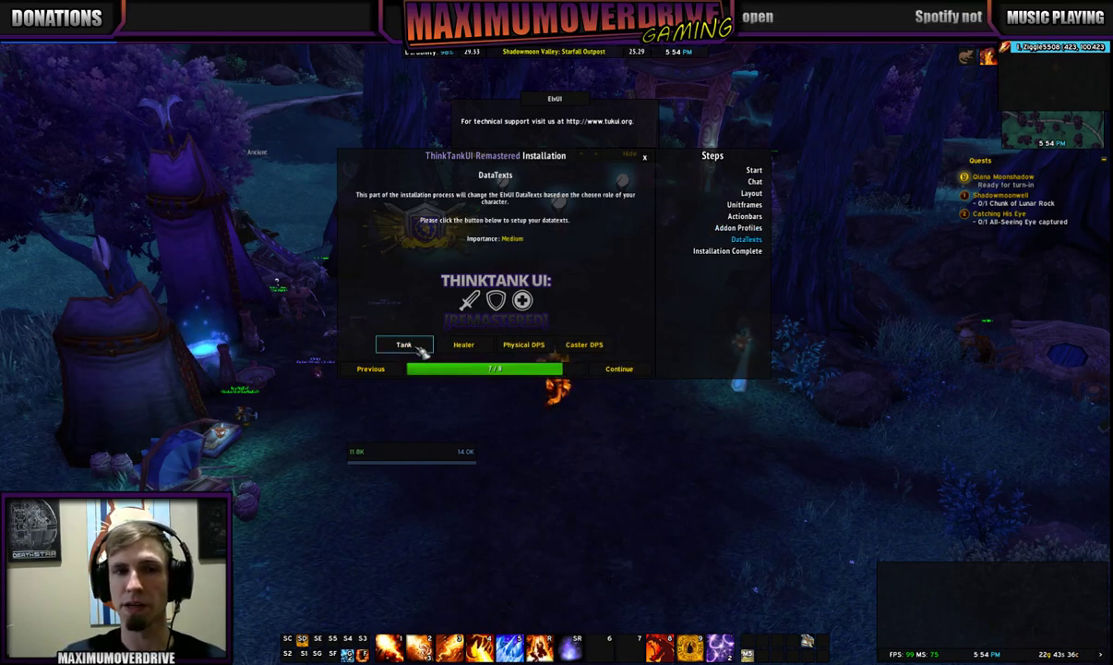
pyautogui.click(585, 344)
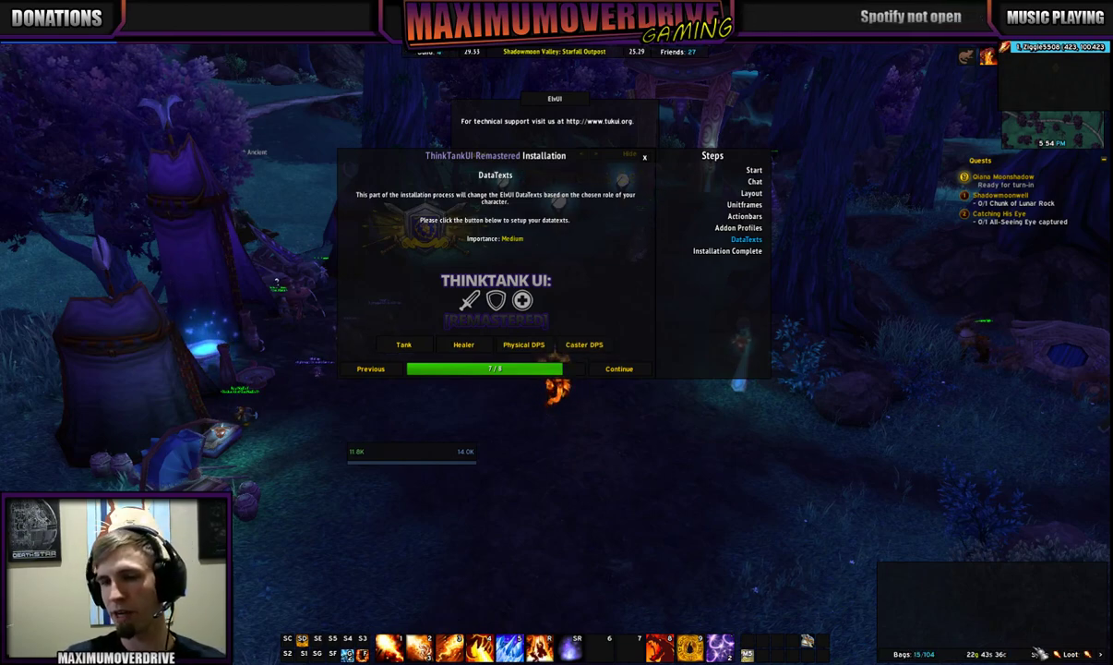
pyautogui.click(620, 368)
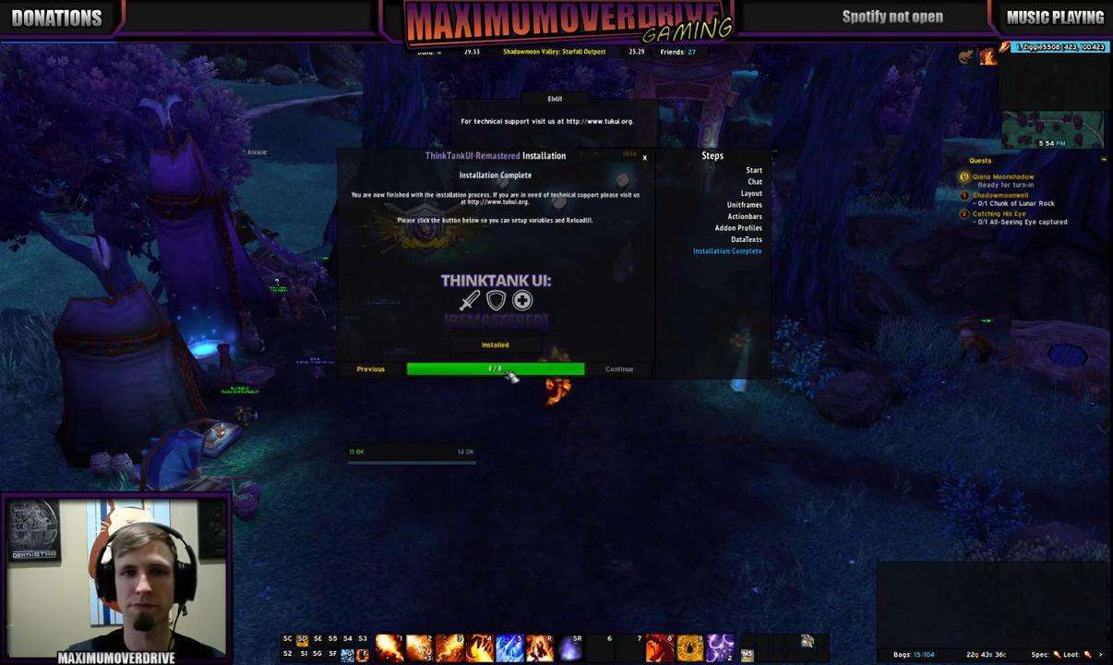
pyautogui.click(495, 341)
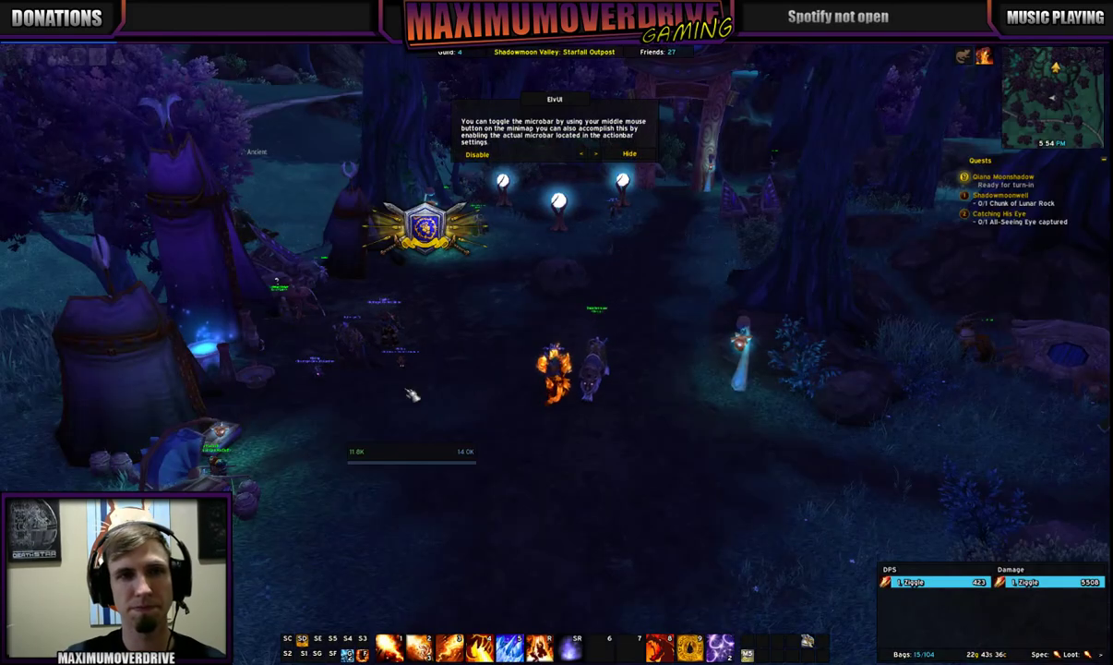
# - Run the character through the grove and across the slope into Moonflower Valley
pyautogui.press('w')
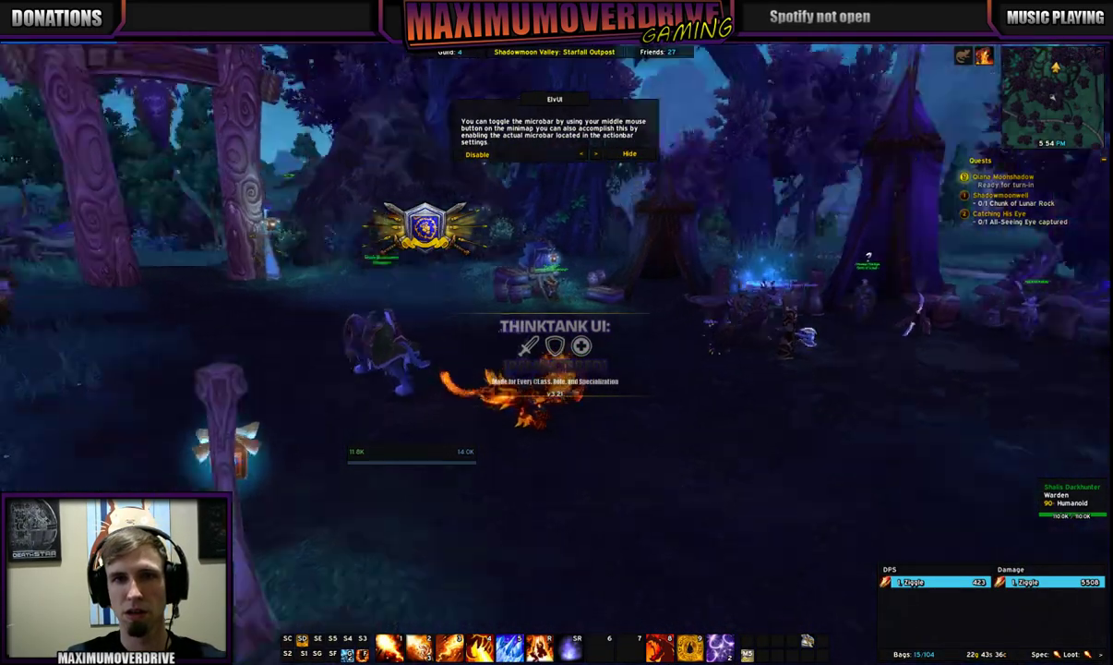
pyautogui.press('d')
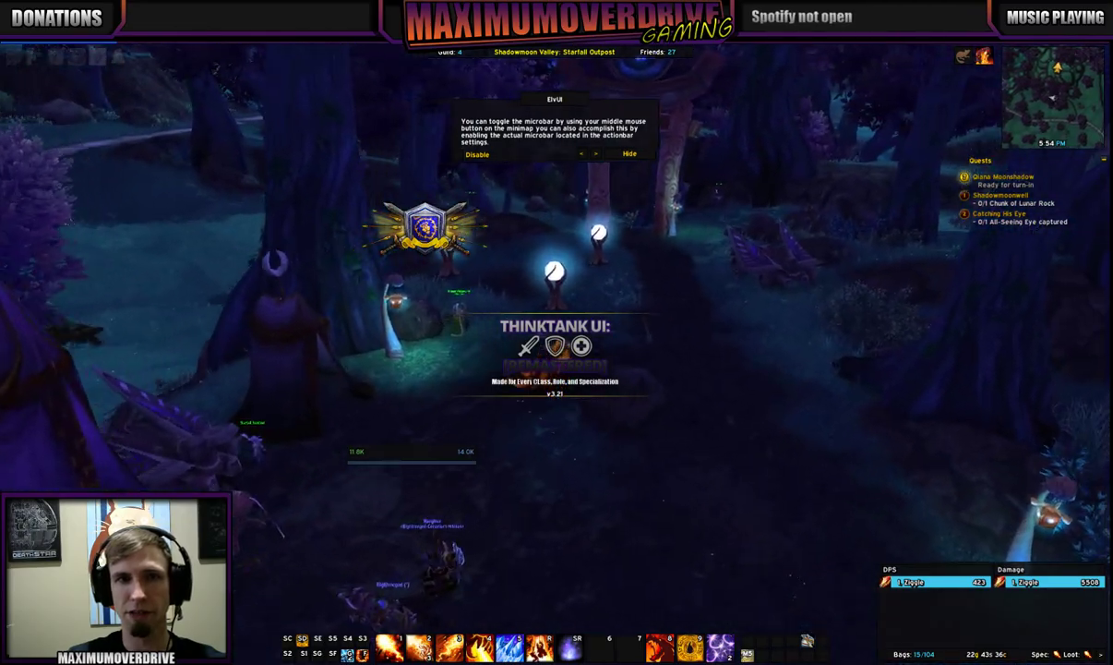
pyautogui.press('w')
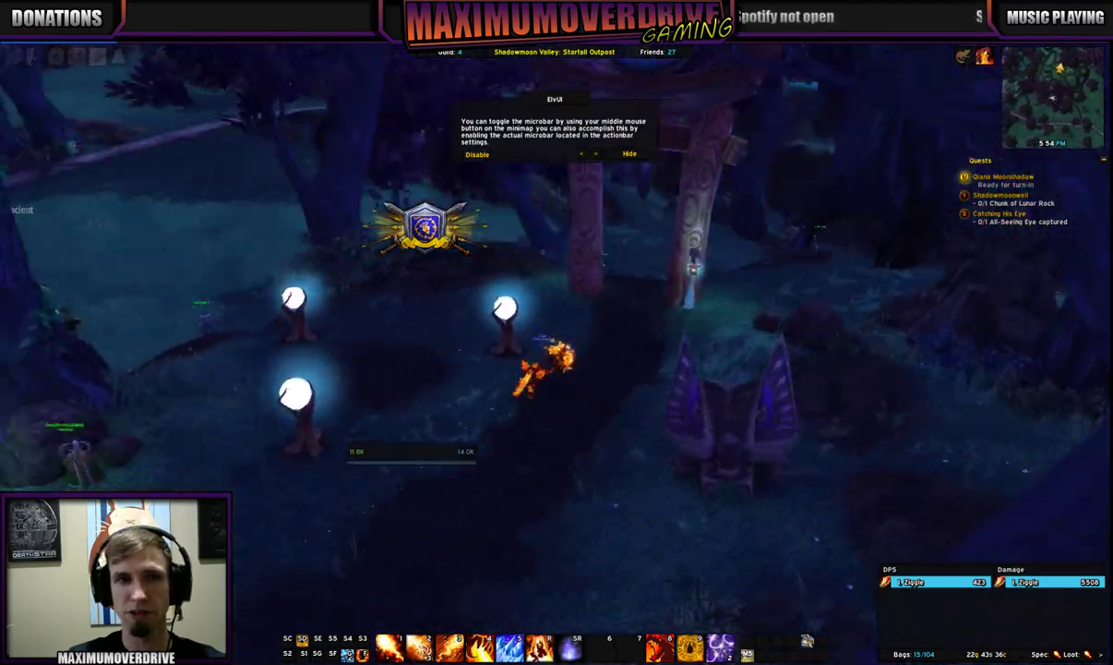
pyautogui.press('w')
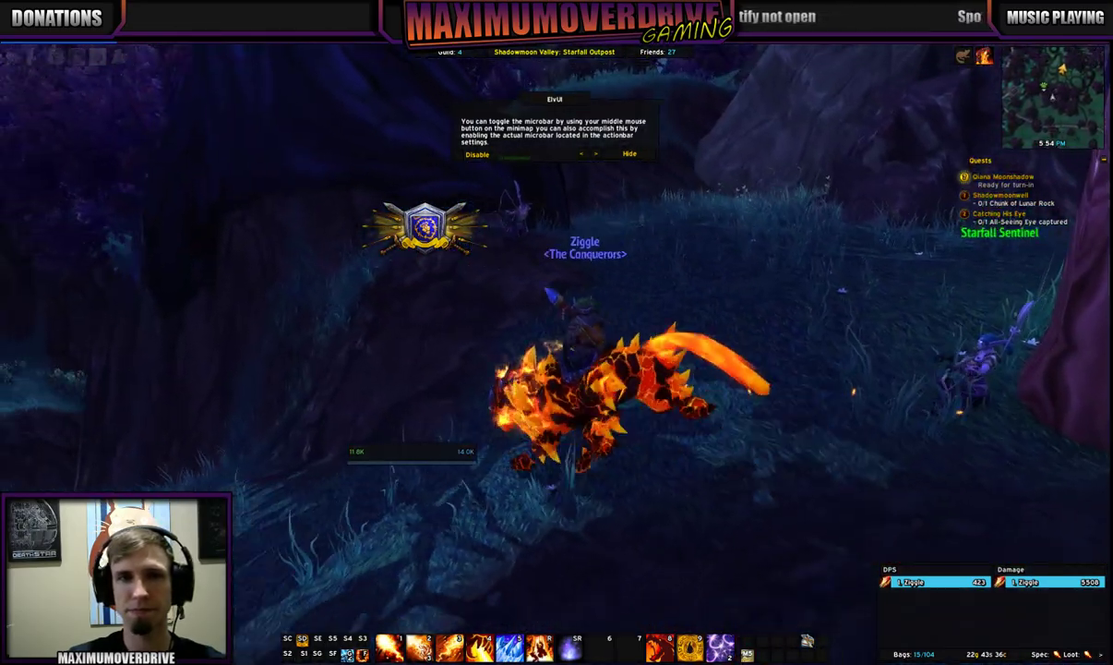
pyautogui.press('w')
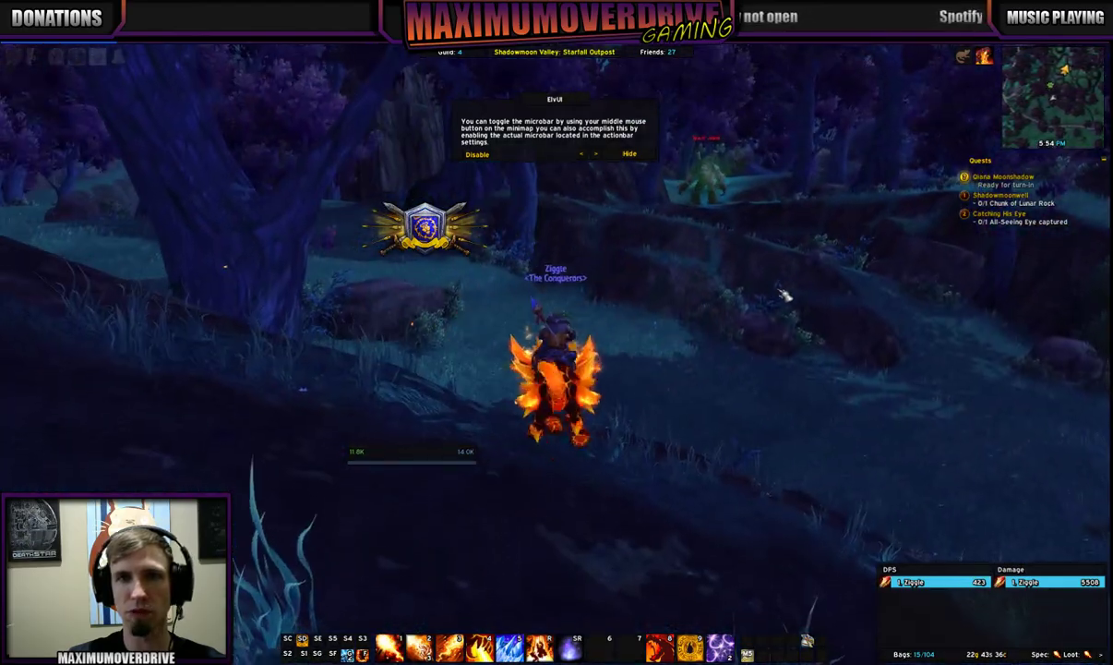
pyautogui.press('Tab')
pyautogui.press('w')
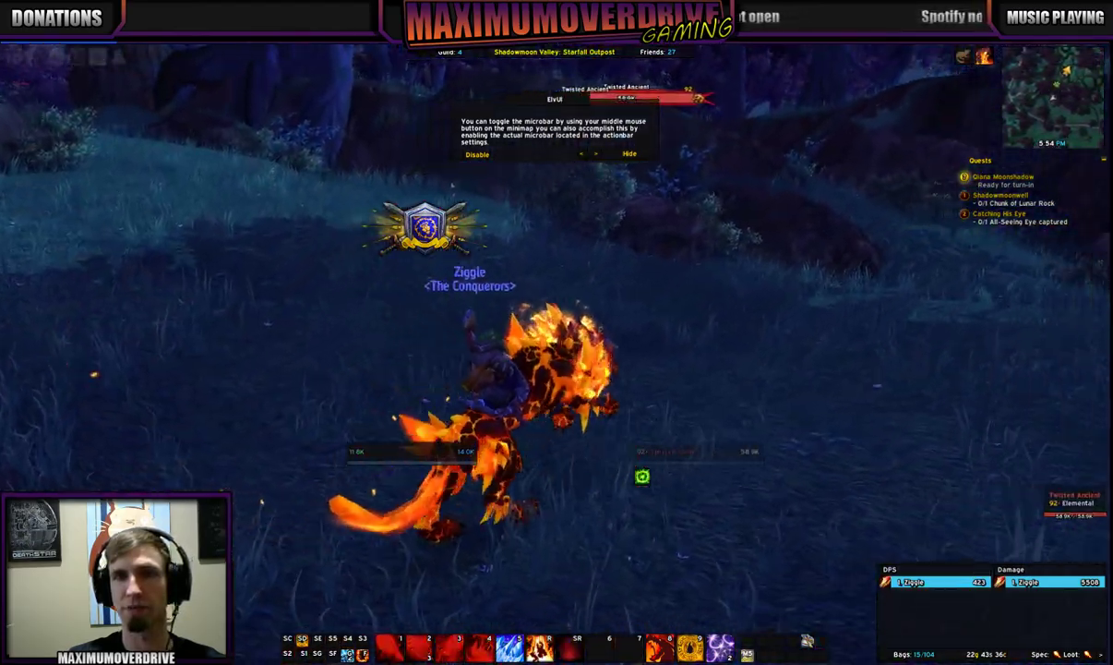
pyautogui.press('w')
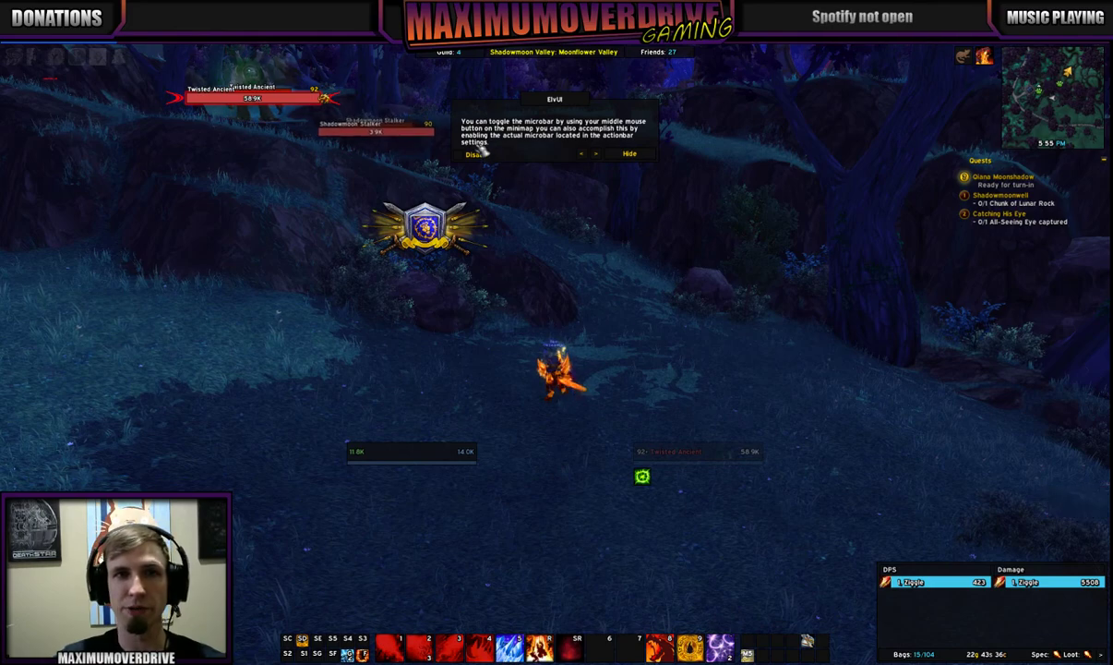
# - Hide the ElvUI microbar tip and bring up the Game Menu
pyautogui.click(647, 155)
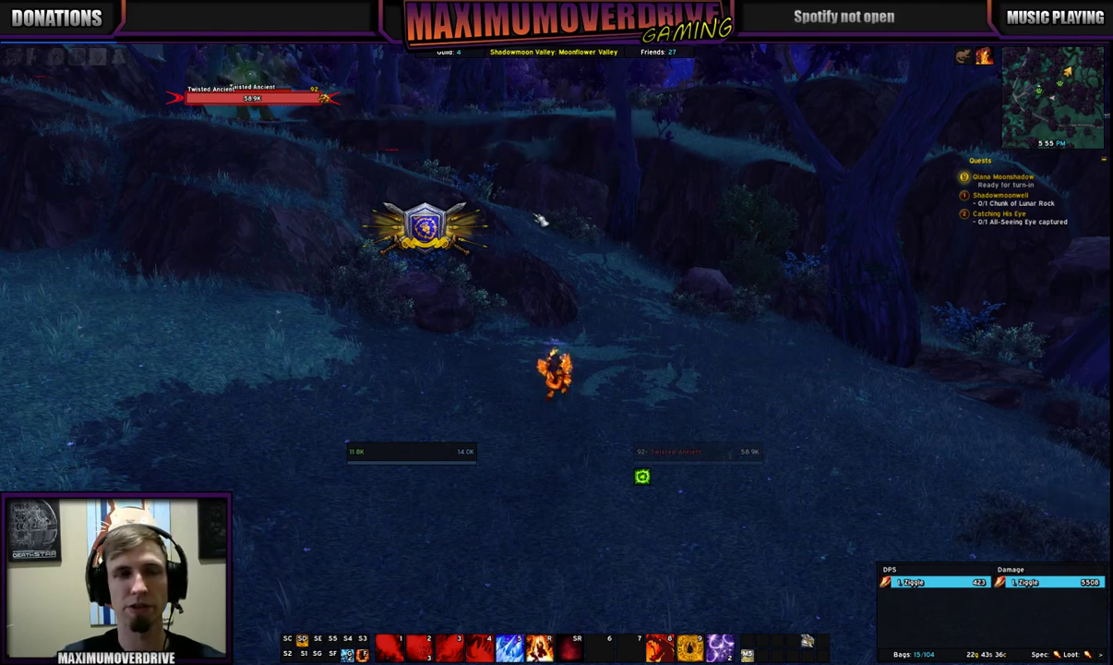
pyautogui.press('a')
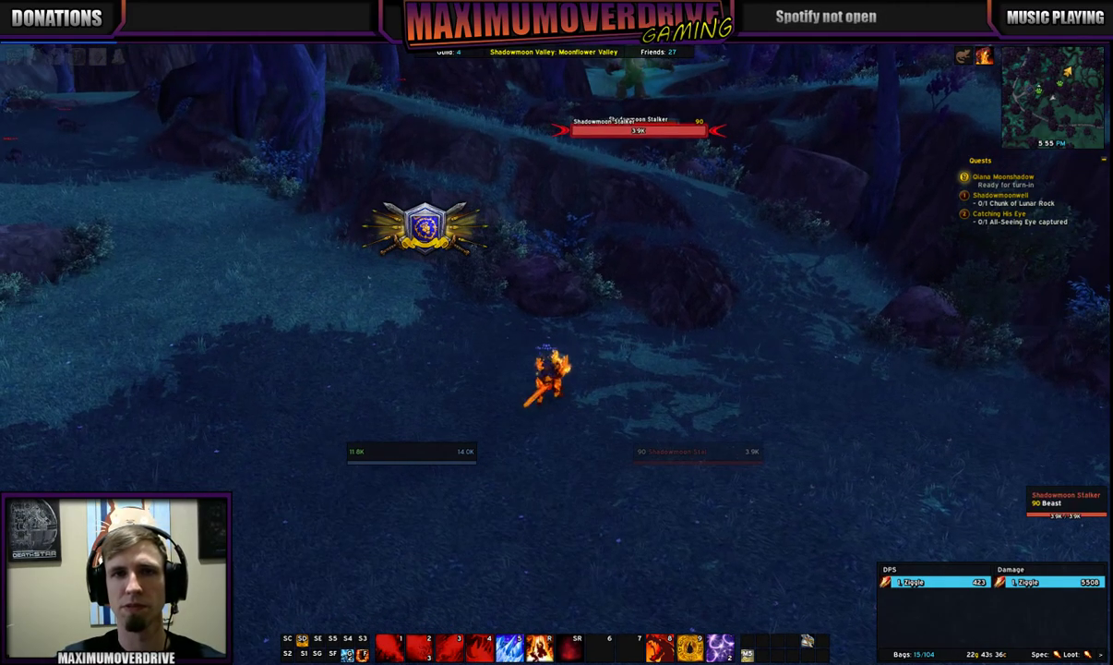
pyautogui.press('Escape')
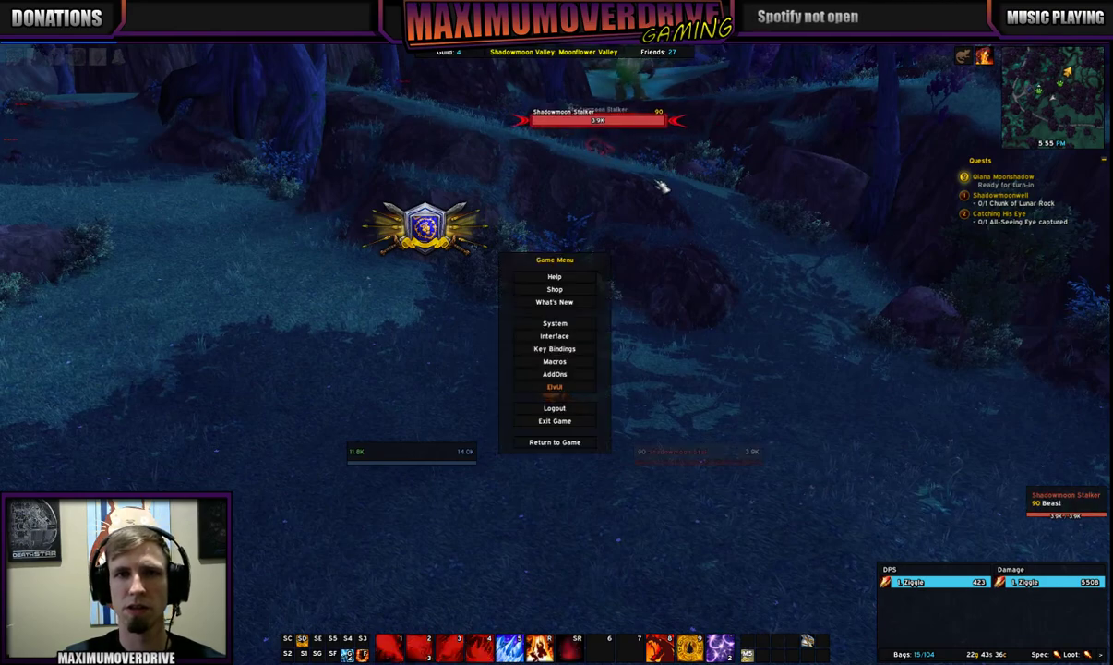
# - Switch the Kui Nameplates Core profile to ThinkTankUI in the interface options
pyautogui.click(555, 335)
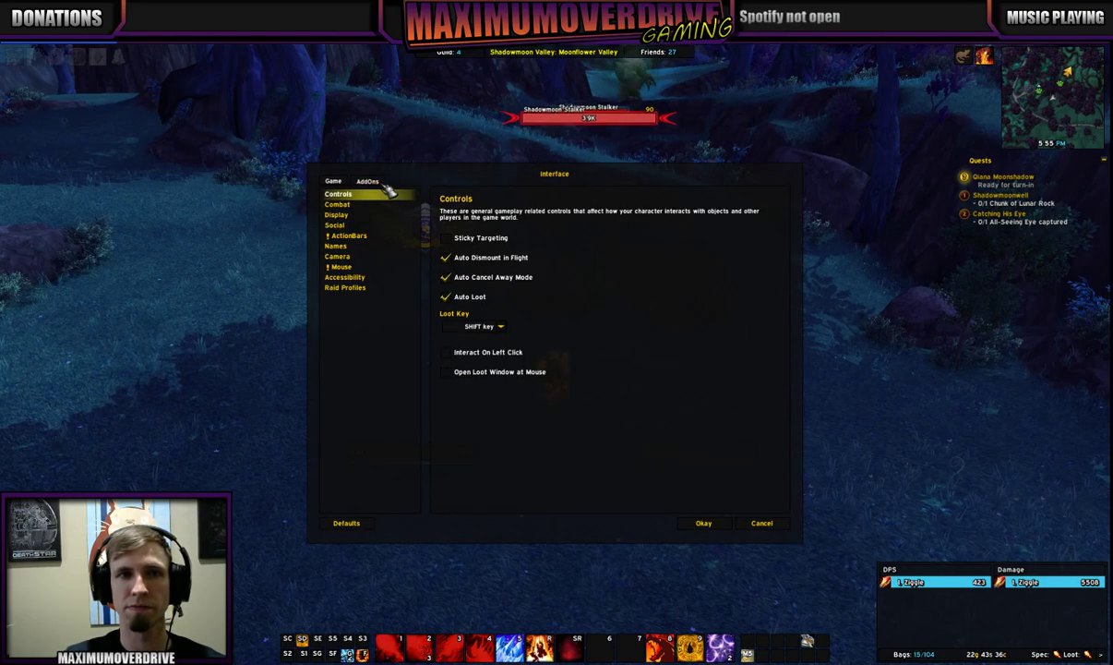
pyautogui.click(367, 181)
pyautogui.click(374, 205)
pyautogui.click(514, 208)
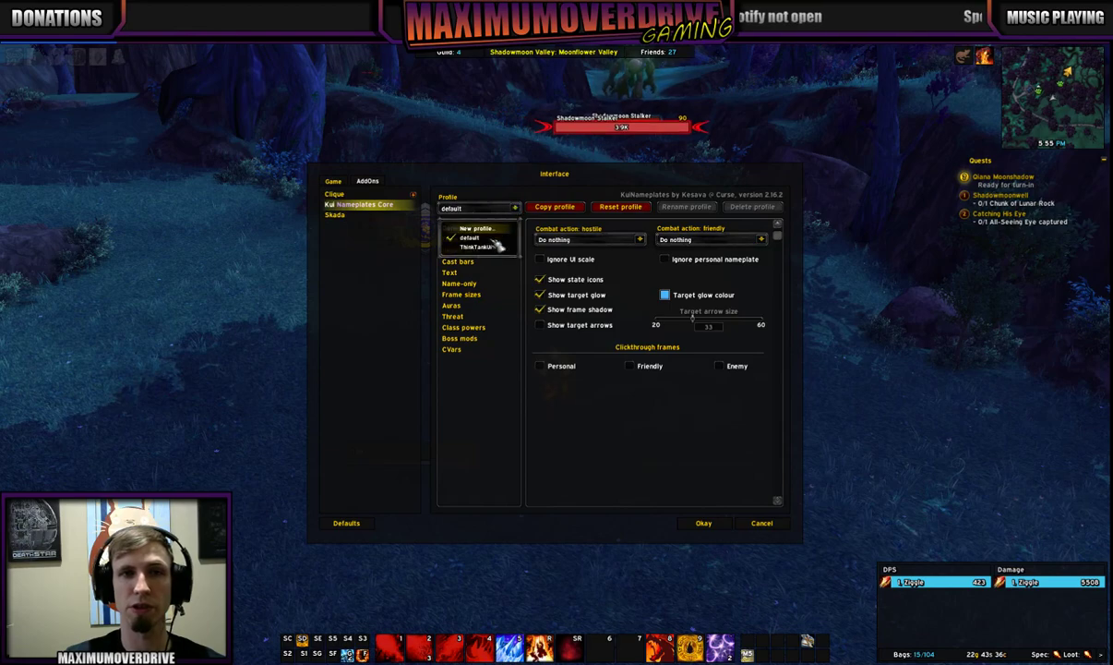
pyautogui.click(494, 246)
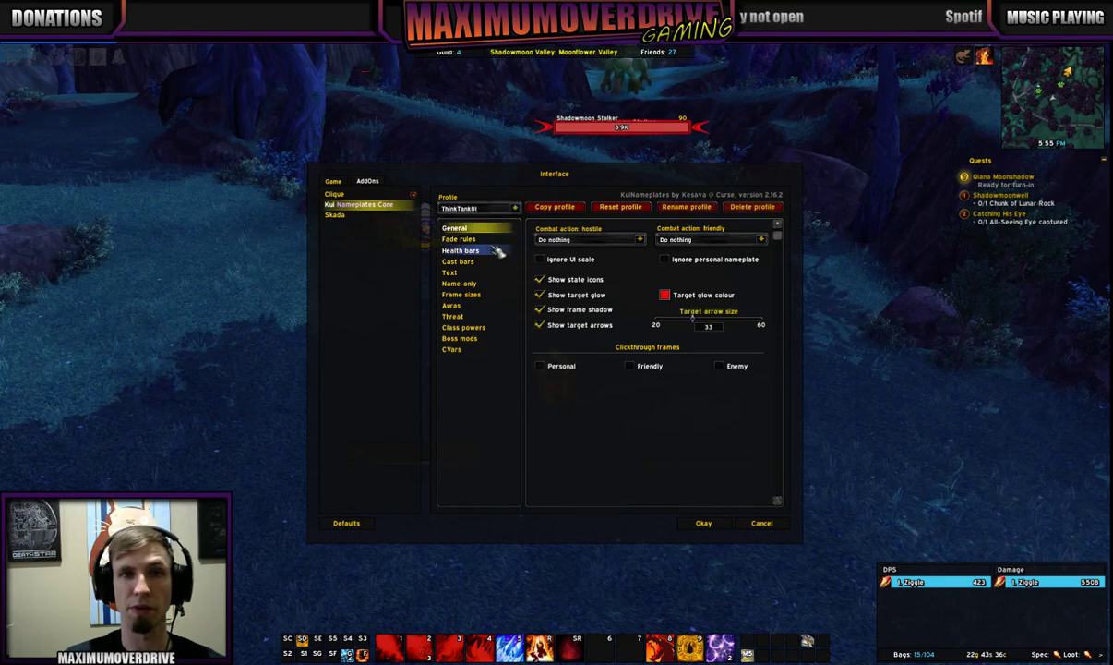
pyautogui.click(725, 526)
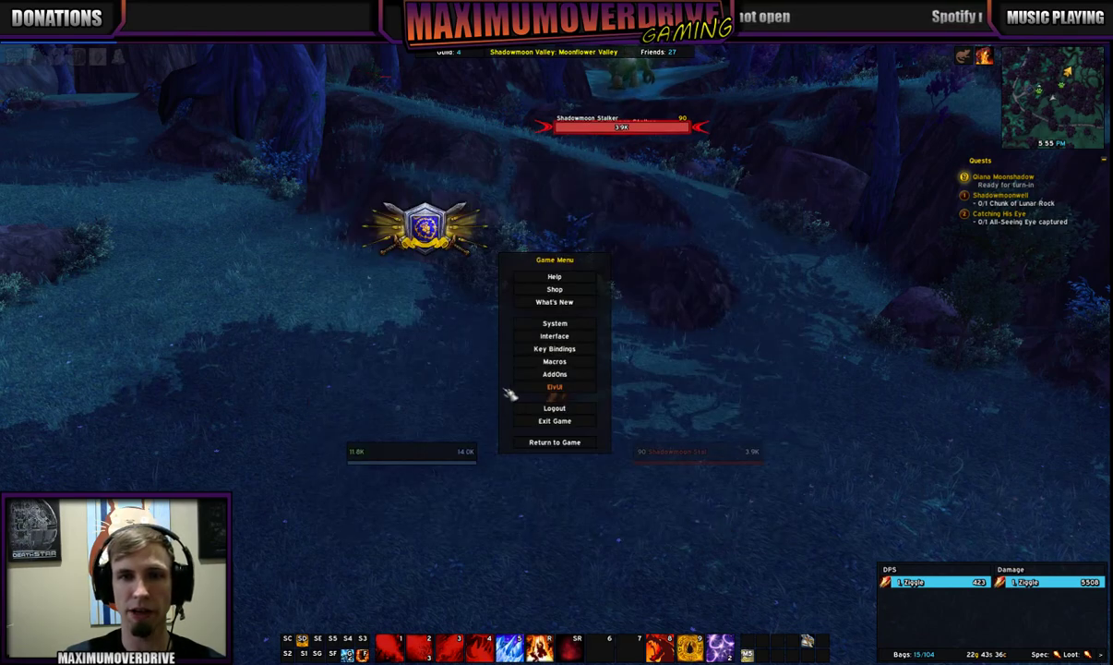
# - Disable ElvUI's own nameplates and accept the interface reload
pyautogui.click(558, 388)
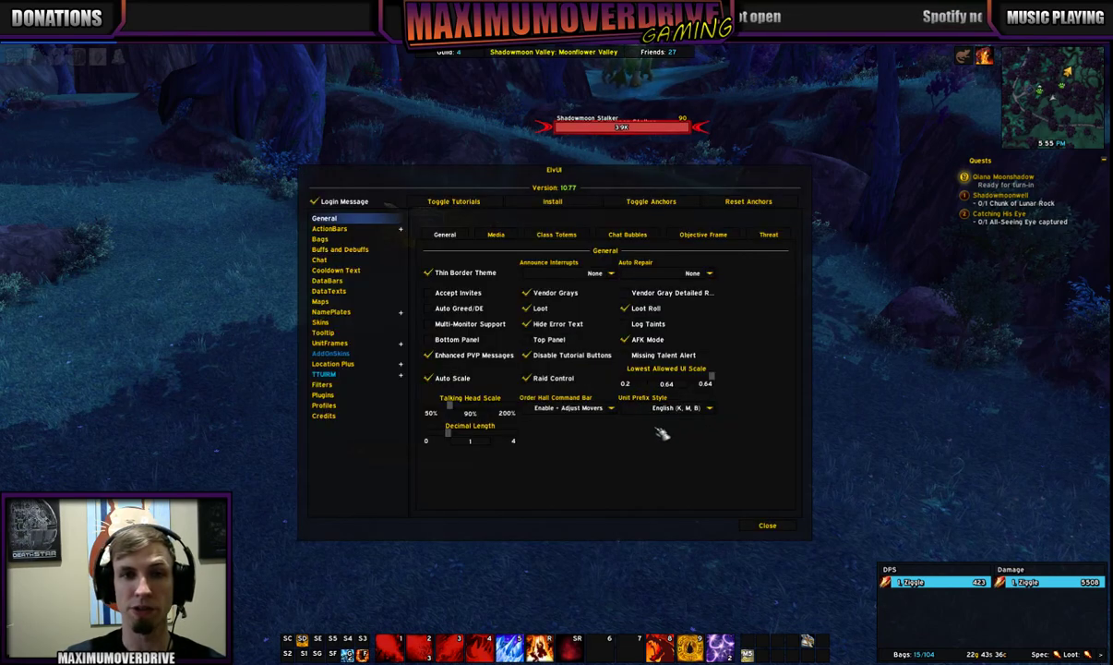
pyautogui.click(352, 312)
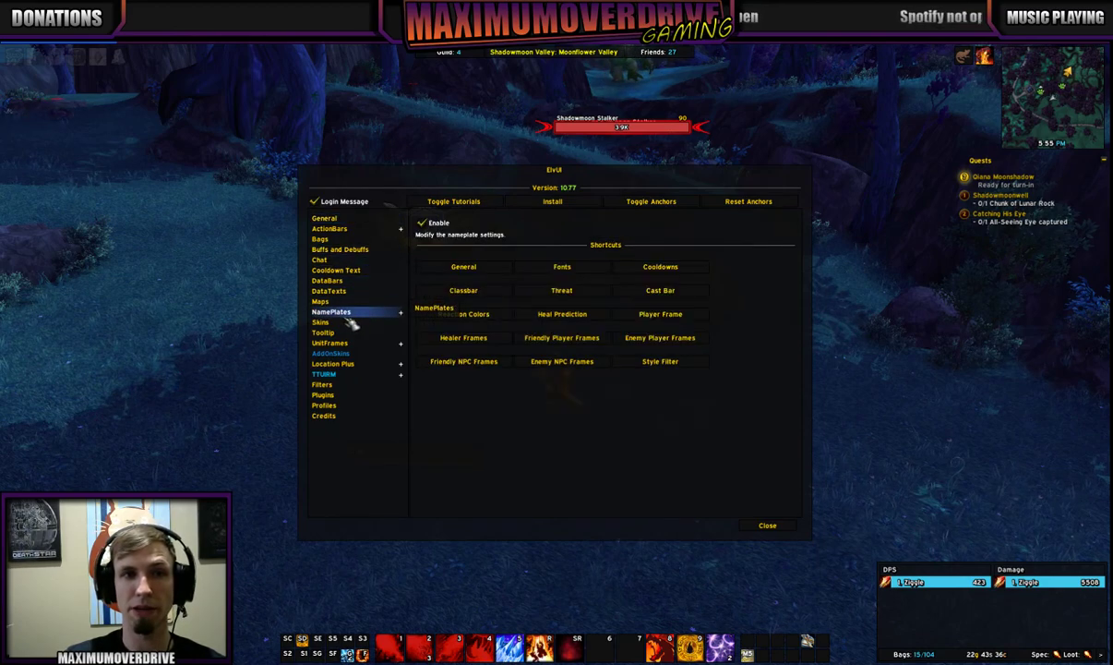
pyautogui.click(431, 228)
pyautogui.click(530, 155)
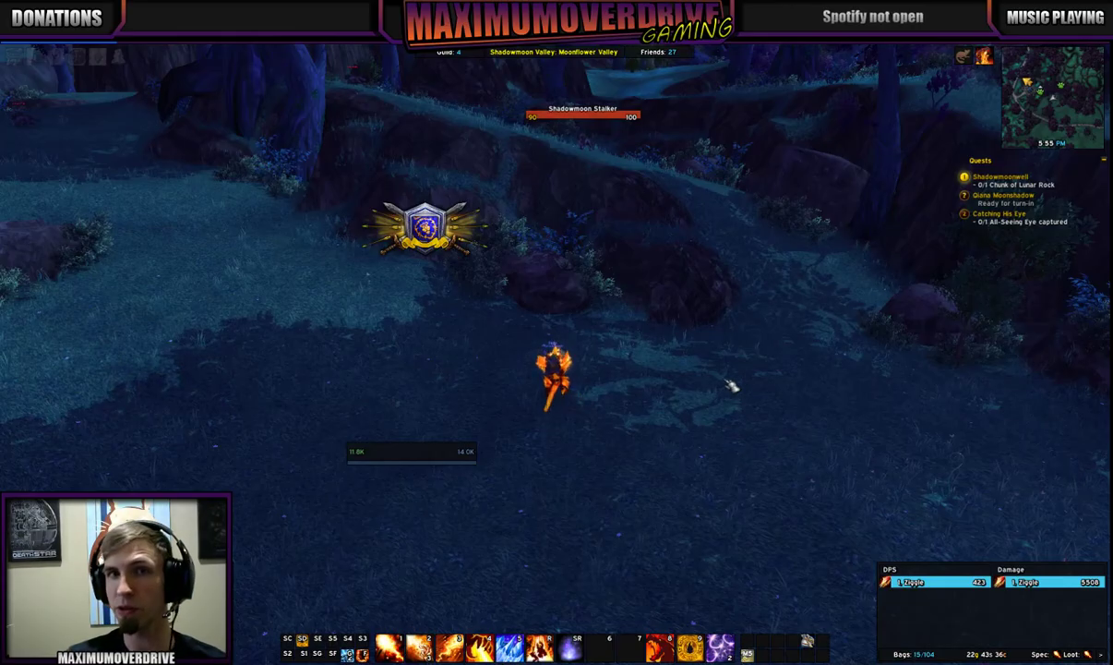
# - Target the Shadowmoon Stalker, adjust the camera, and ride toward the Starfall Outpost gateway
pyautogui.click(596, 137)
pyautogui.moveTo(596, 136); pyautogui.dragTo(597, 240)
pyautogui.scroll(5, 557, 351)
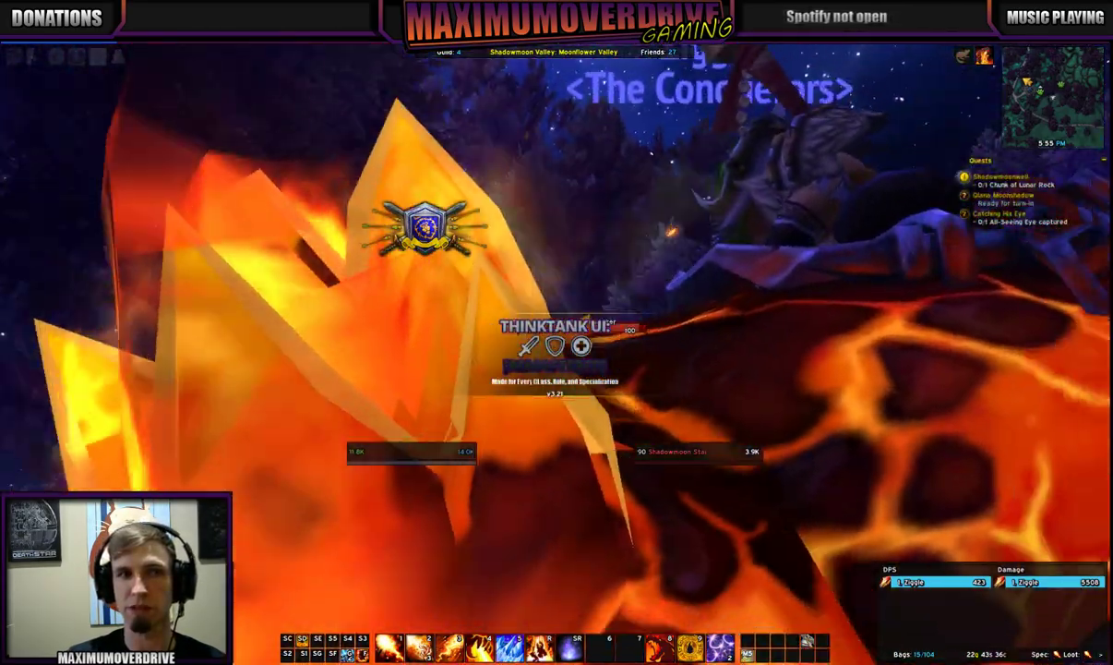
pyautogui.scroll(-10, 556, 350)
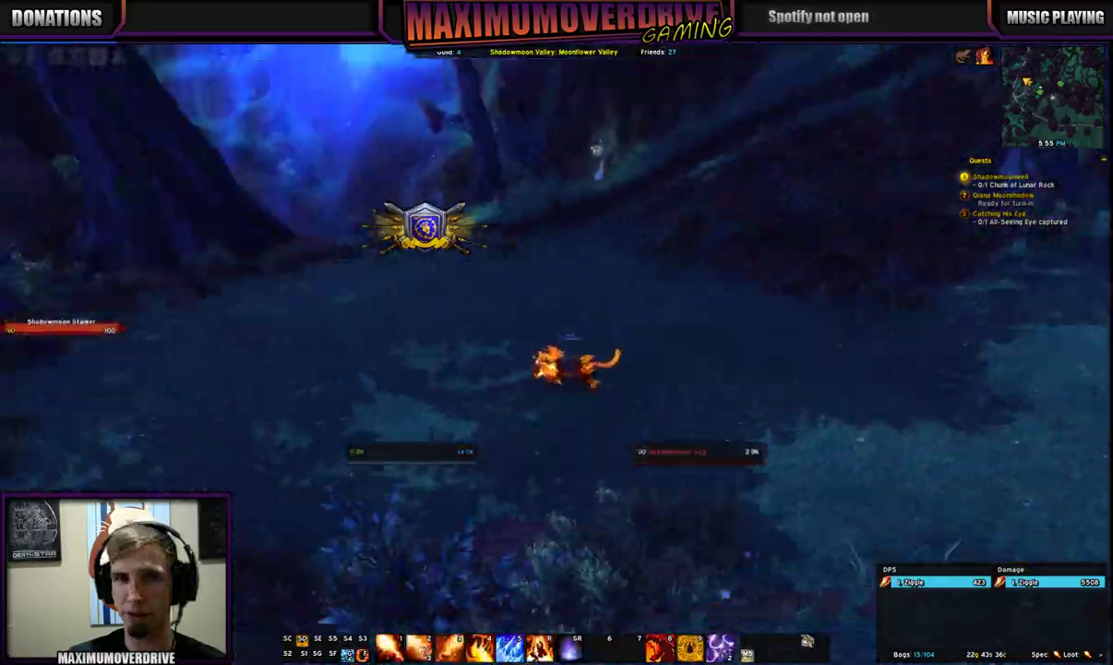
pyautogui.scroll(10, 557, 350)
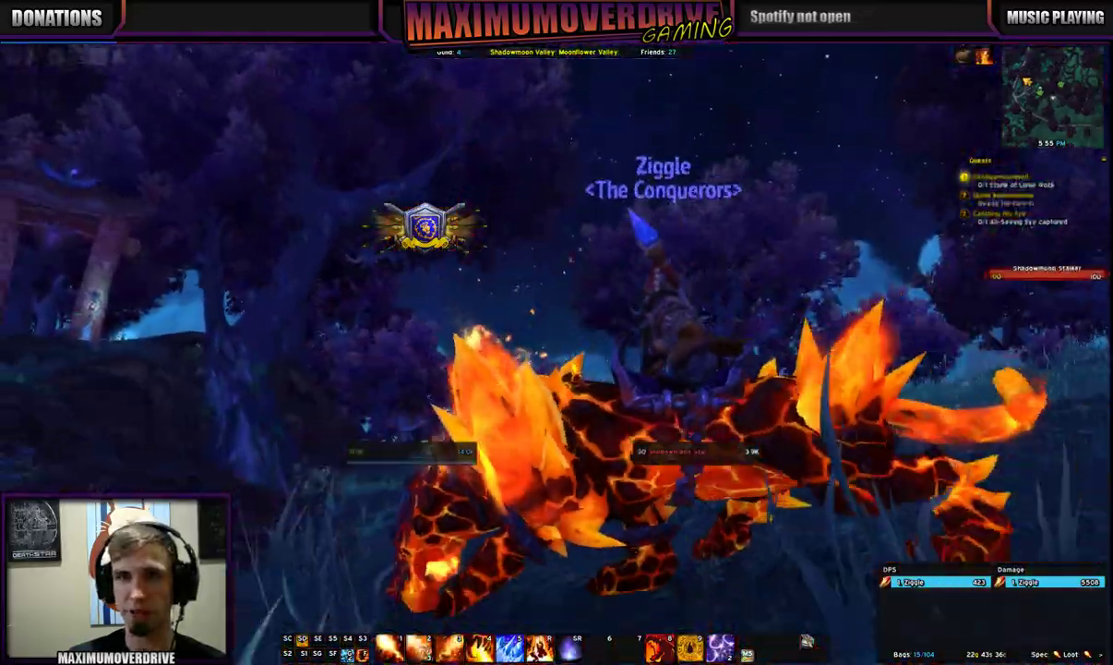
pyautogui.scroll(-10, 556, 351)
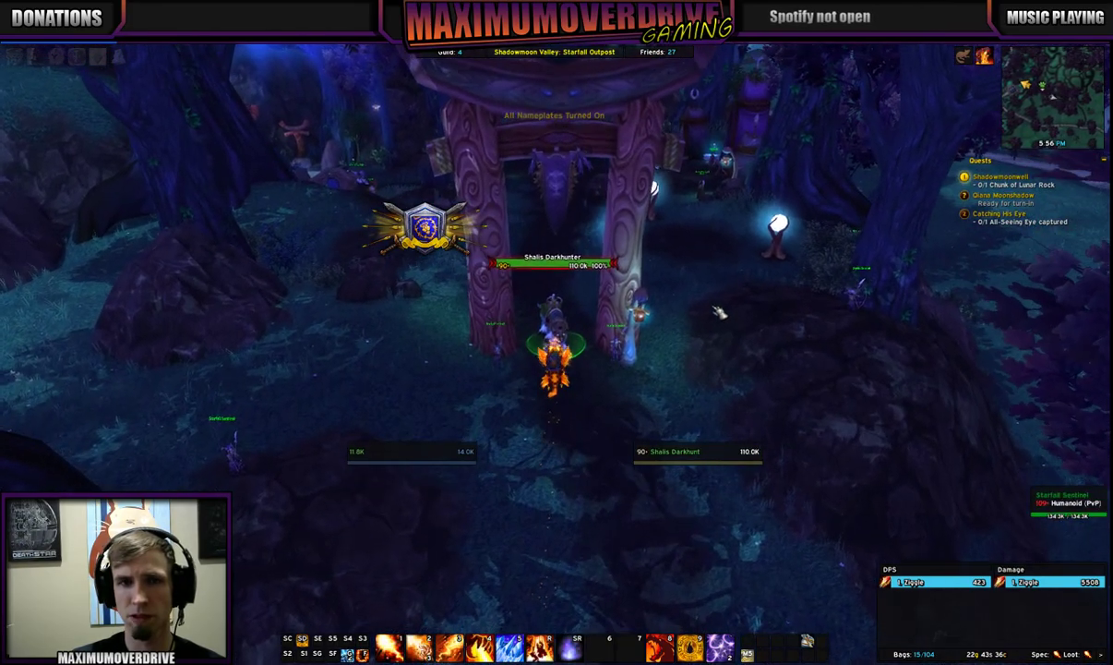
pyautogui.moveTo(705, 315); pyautogui.dragTo(625, 361)
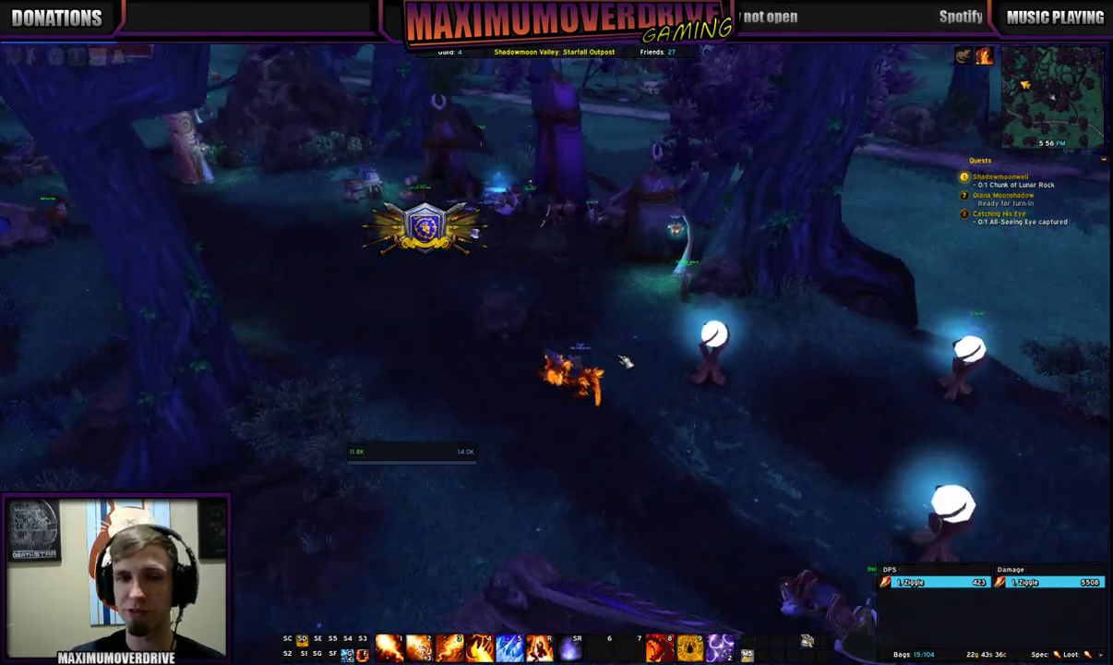
pyautogui.press('d')
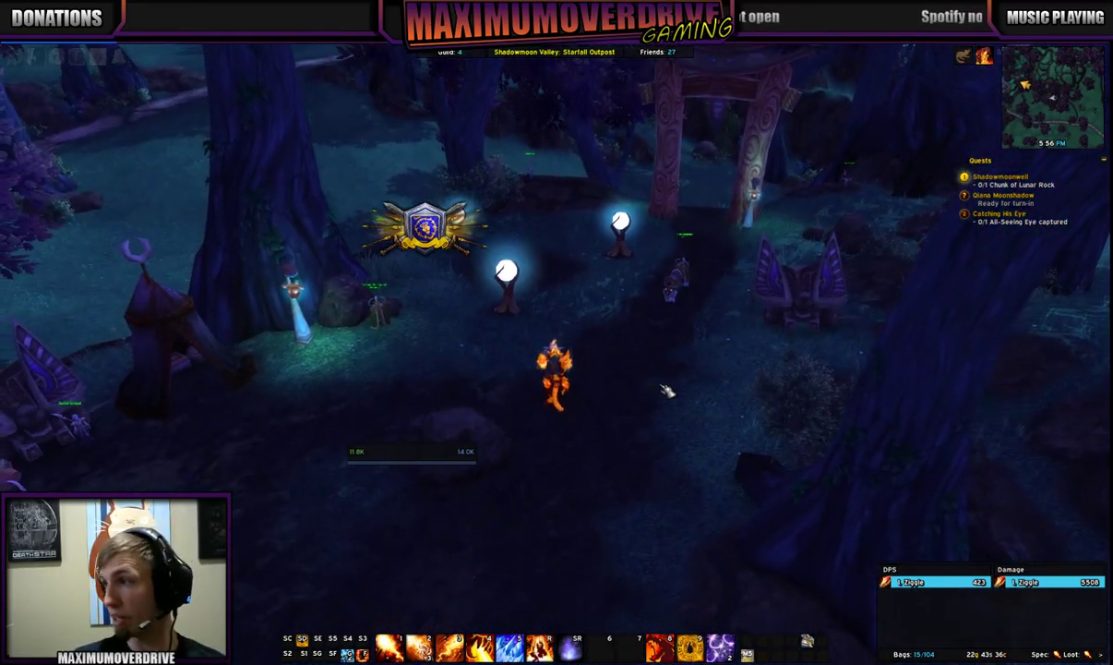
# - Create and activate an ElvUI profile named Healer, then start the ElvUI installer
pyautogui.press('Escape')
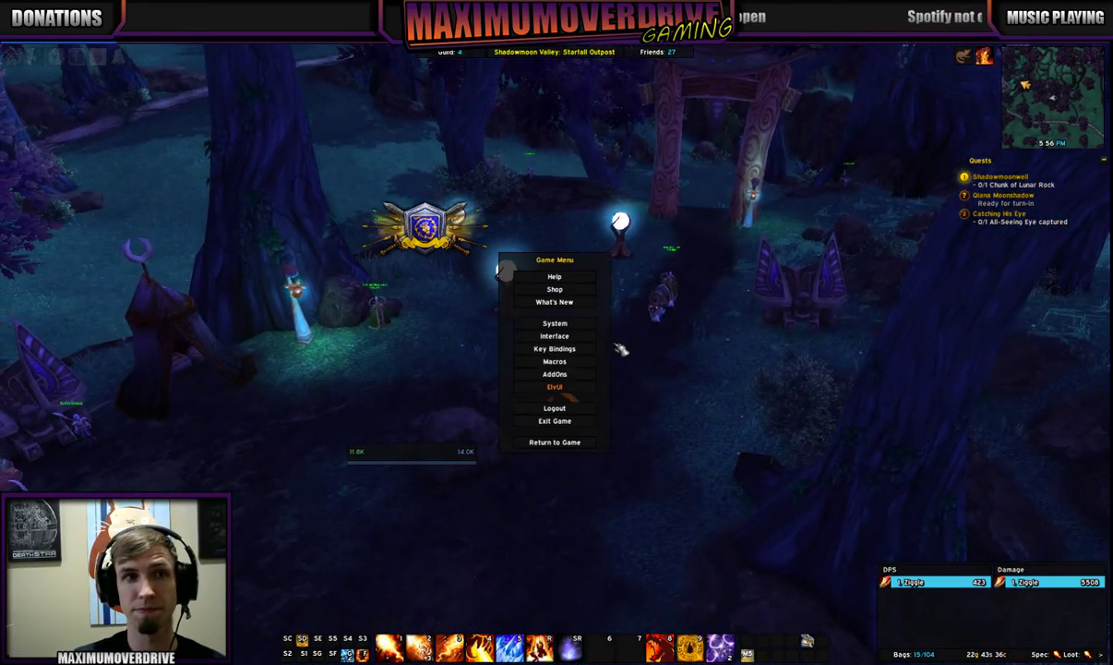
pyautogui.click(558, 387)
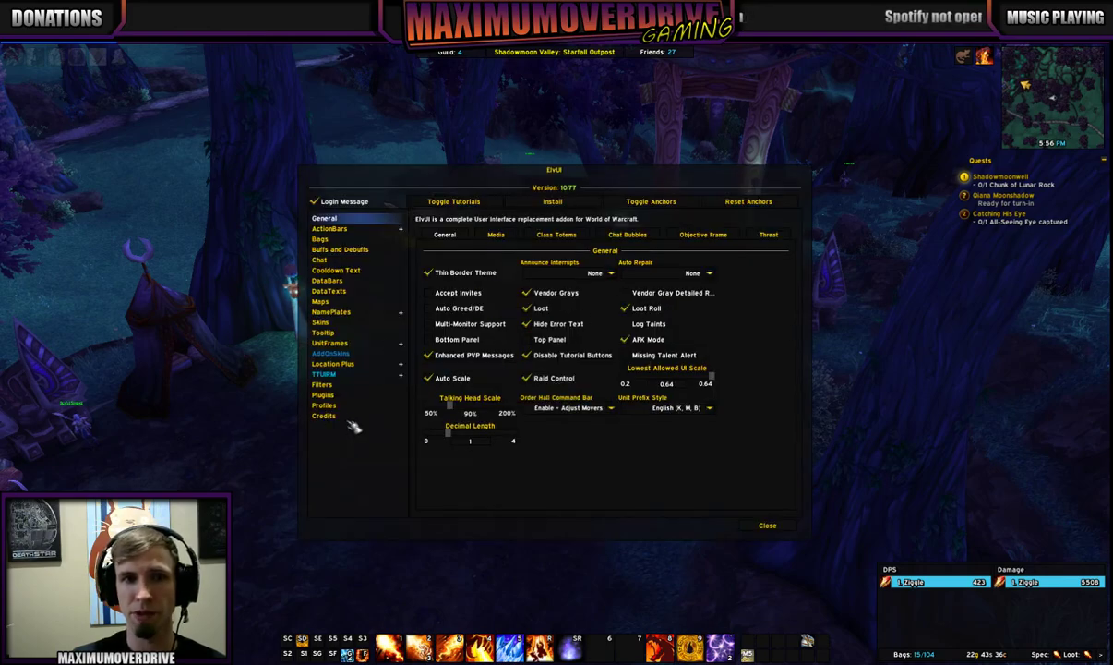
pyautogui.click(323, 405)
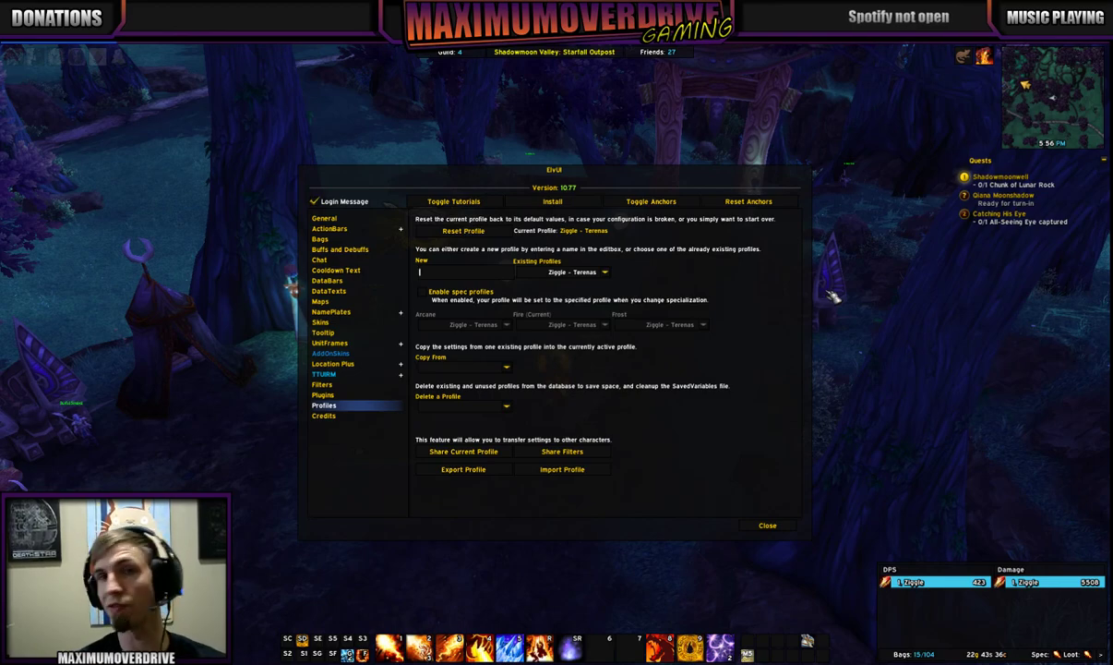
pyautogui.write('D')
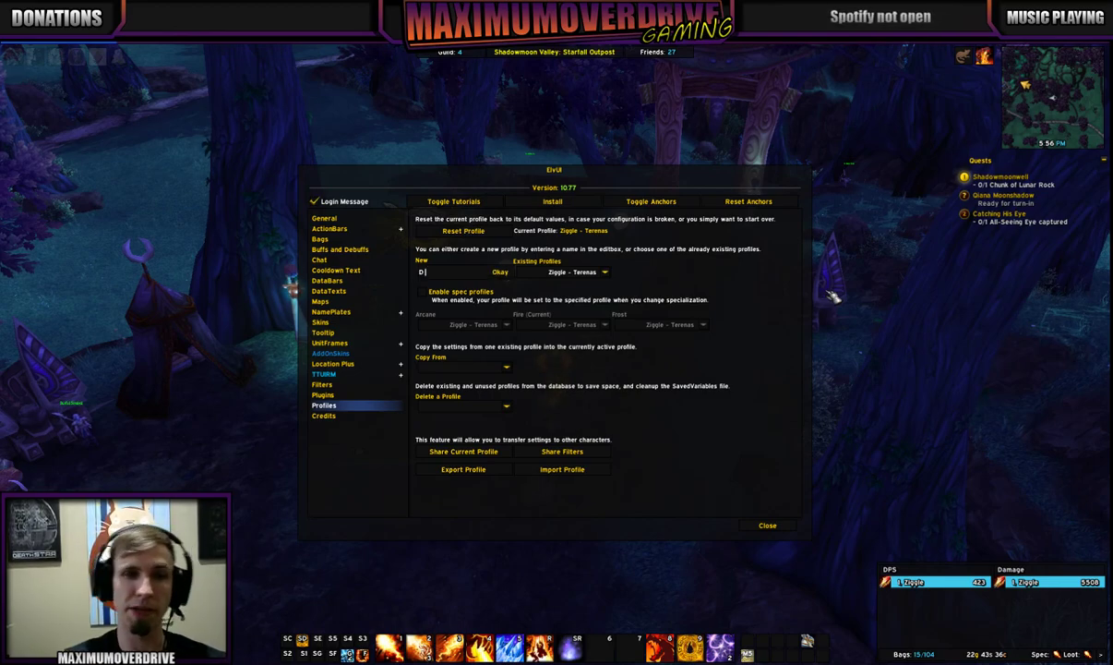
pyautogui.write('PS')
pyautogui.press('BackSpace')
pyautogui.press('BackSpace')
pyautogui.press('BackSpace')
pyautogui.write('Healer')
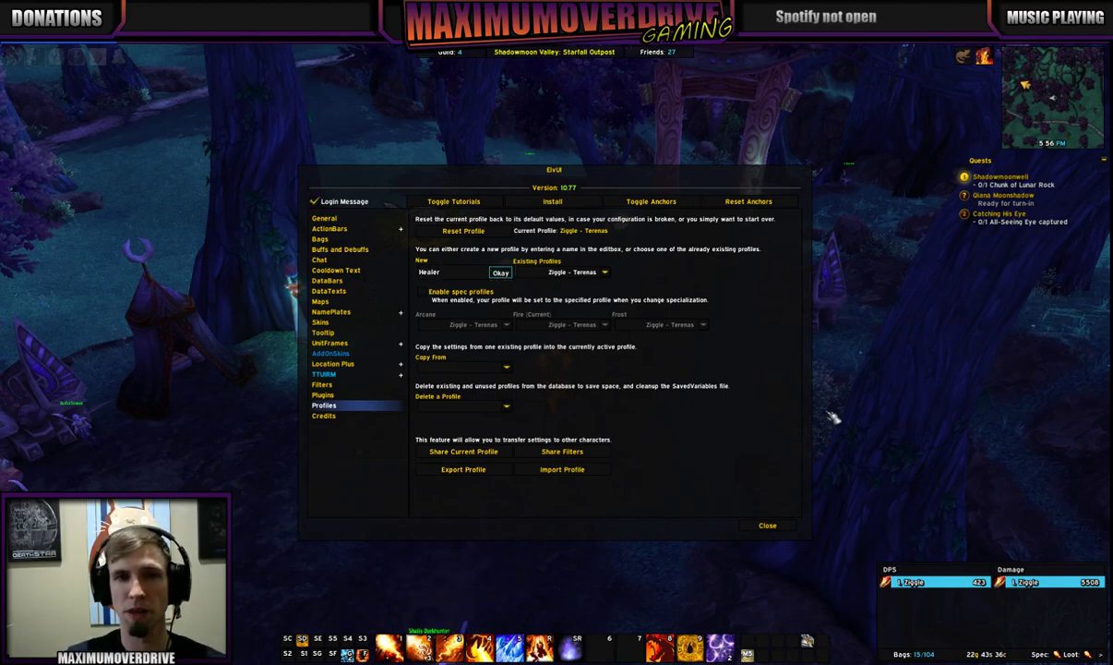
pyautogui.press('Return')
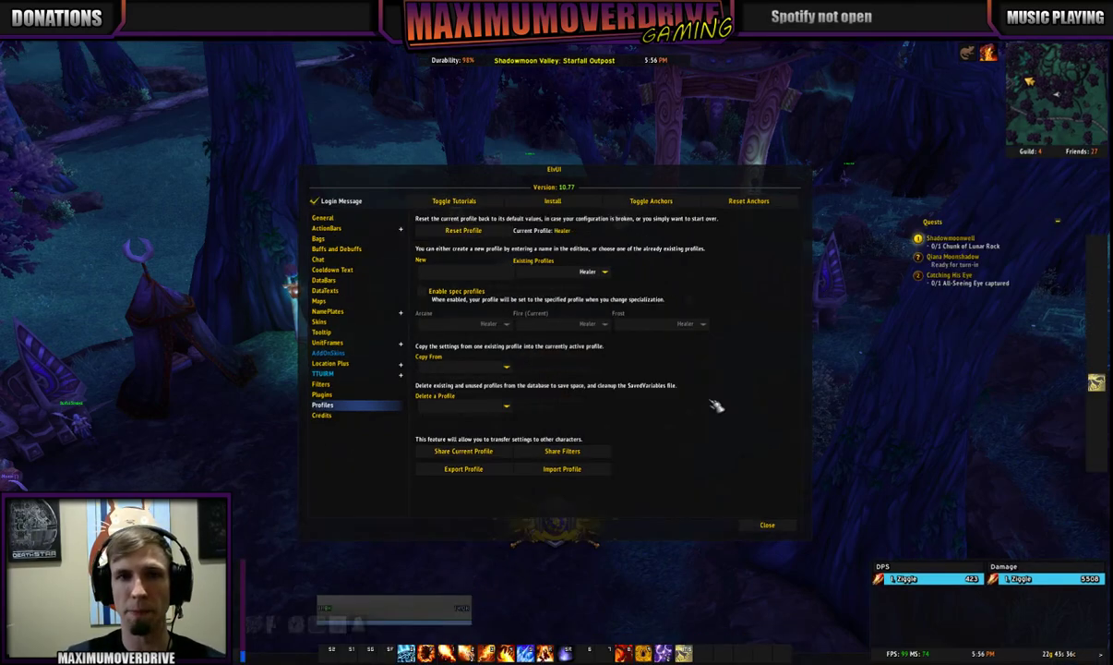
pyautogui.click(572, 205)
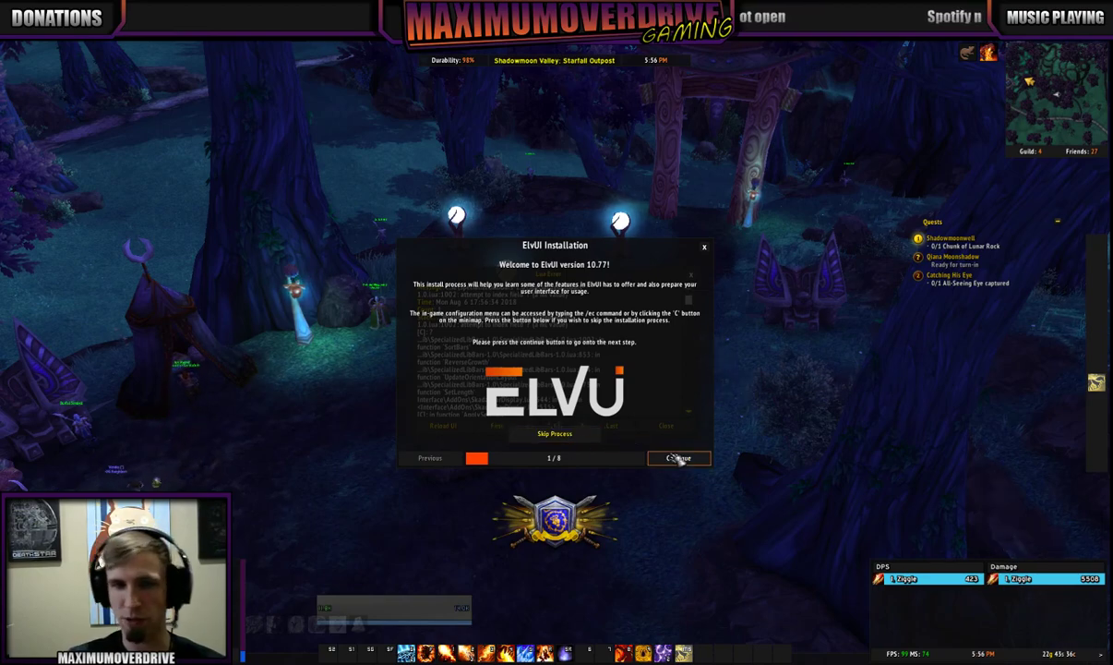
# - Skip the ElvUI installer, then launch the ThinkTankUI Remastered installer from ElvUI's TTUIRM page
pyautogui.click(566, 436)
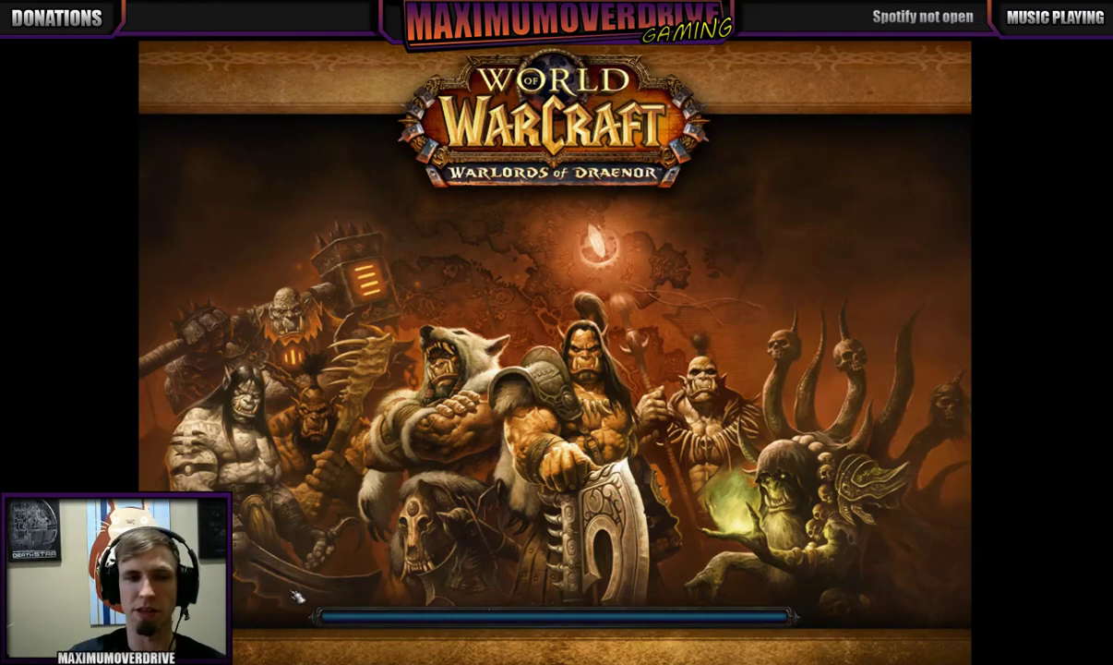
pyautogui.press('Escape')
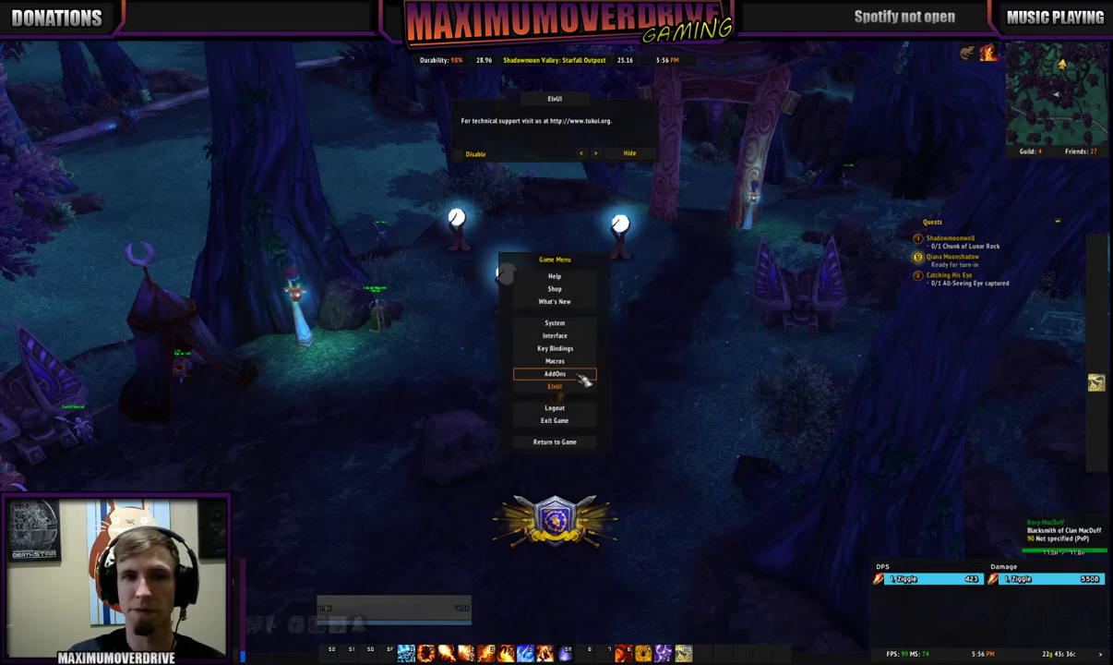
pyautogui.click(559, 388)
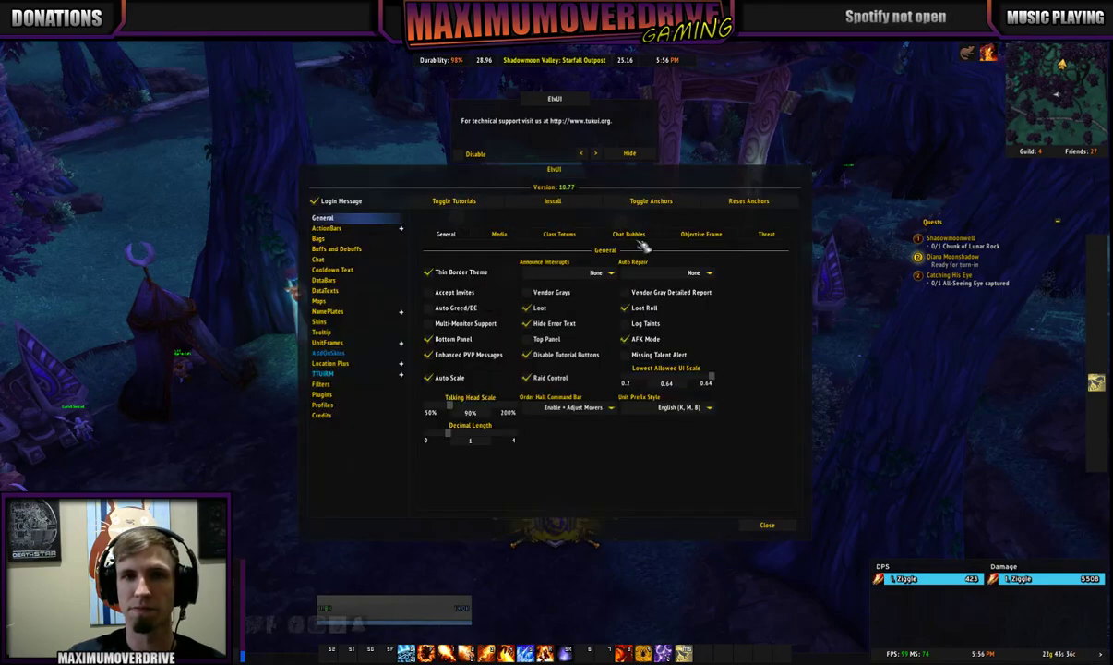
pyautogui.click(331, 373)
pyautogui.click(461, 313)
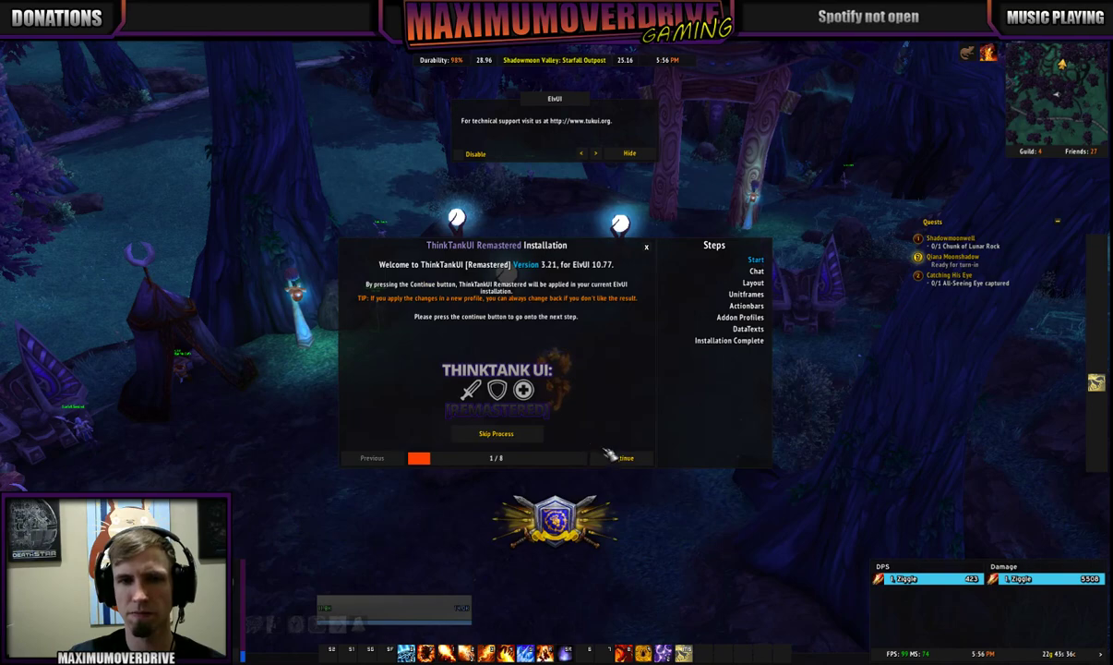
# - Apply the ThinkTank chat setup and the Healer unitframe layout in the installer
pyautogui.click(611, 456)
pyautogui.click(496, 433)
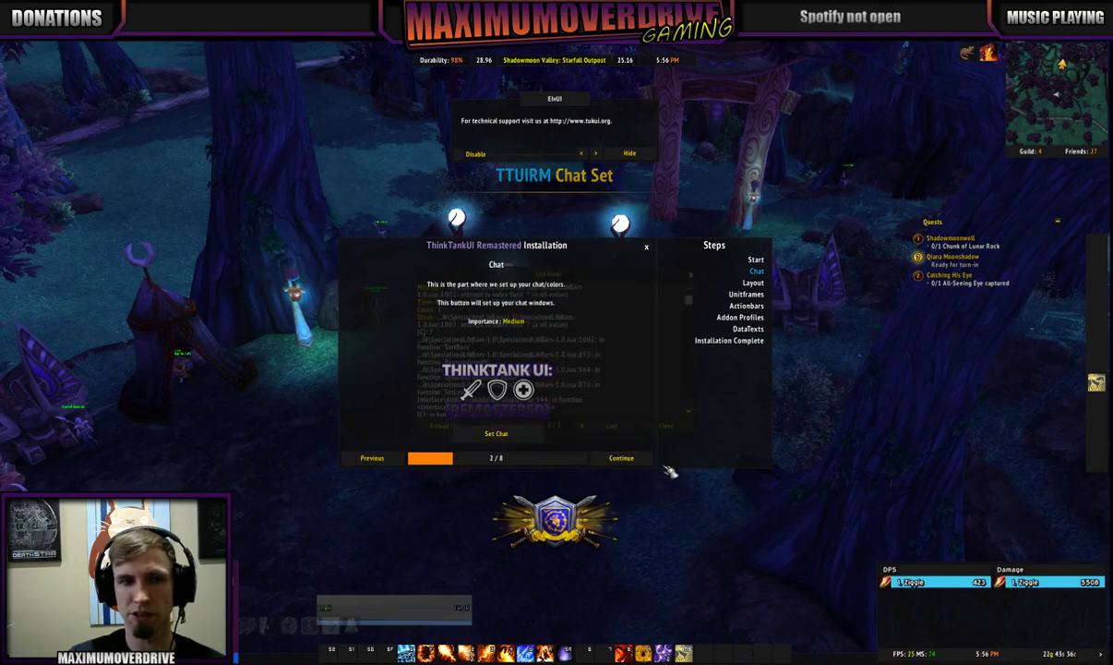
pyautogui.click(633, 458)
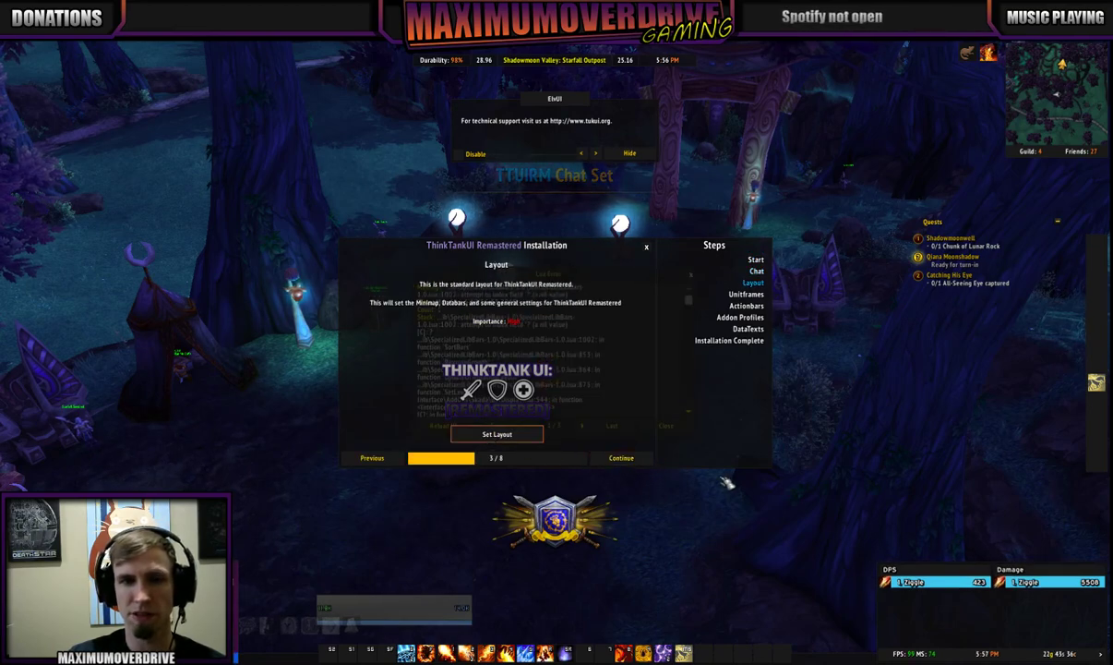
pyautogui.click(624, 458)
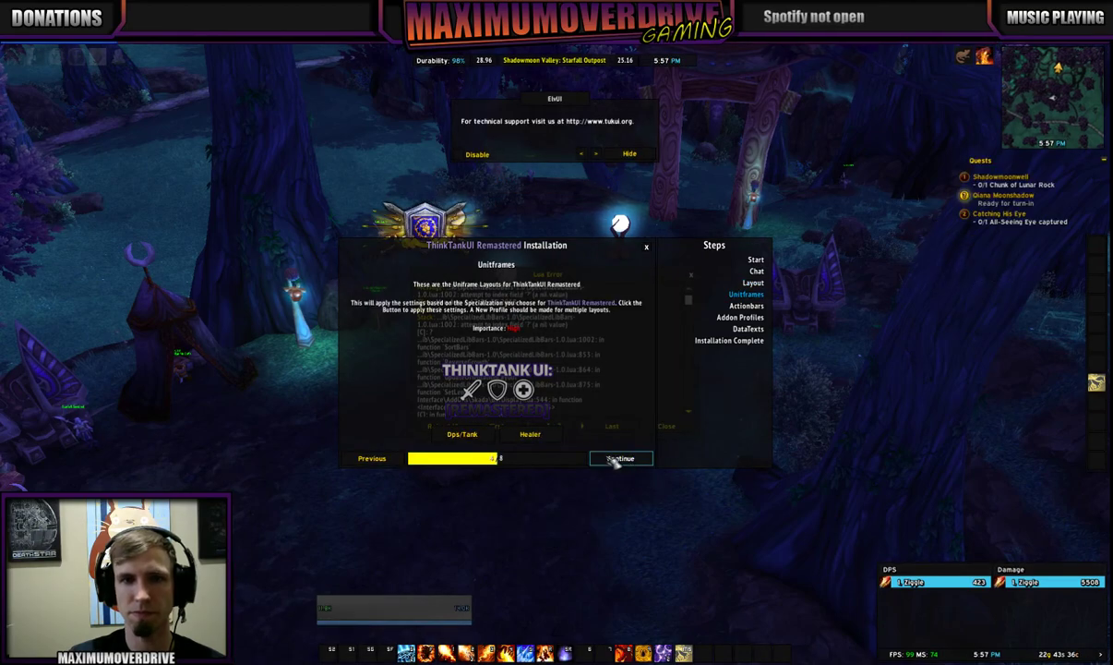
pyautogui.click(531, 433)
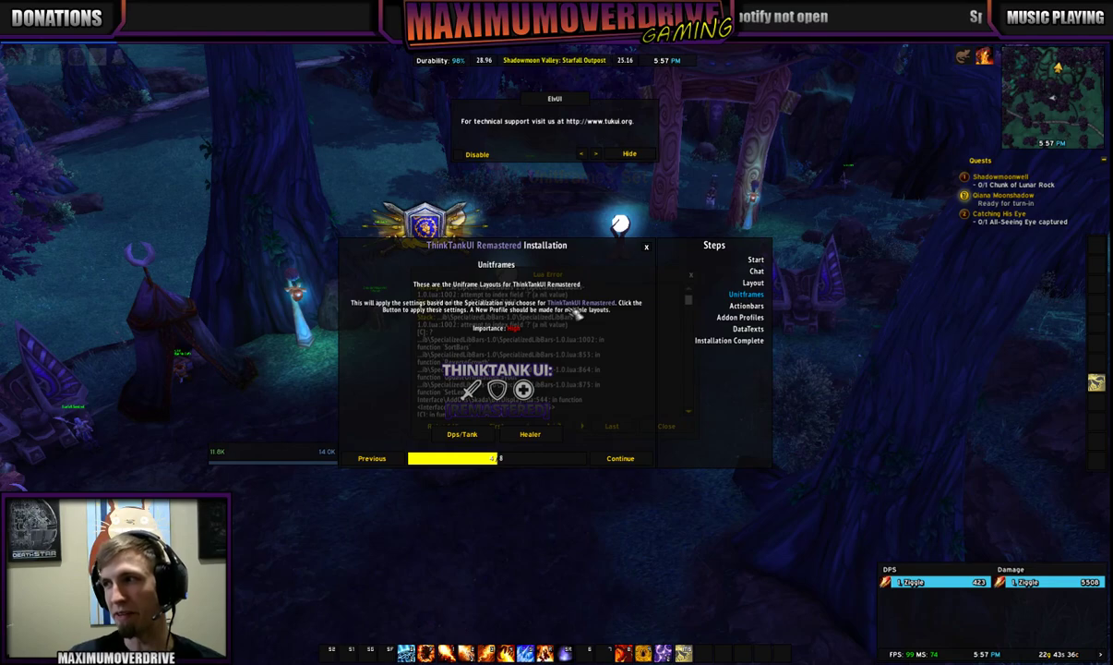
# - Apply the Version 1 action bar layout and the ThinkTankUI addon profiles
pyautogui.click(637, 459)
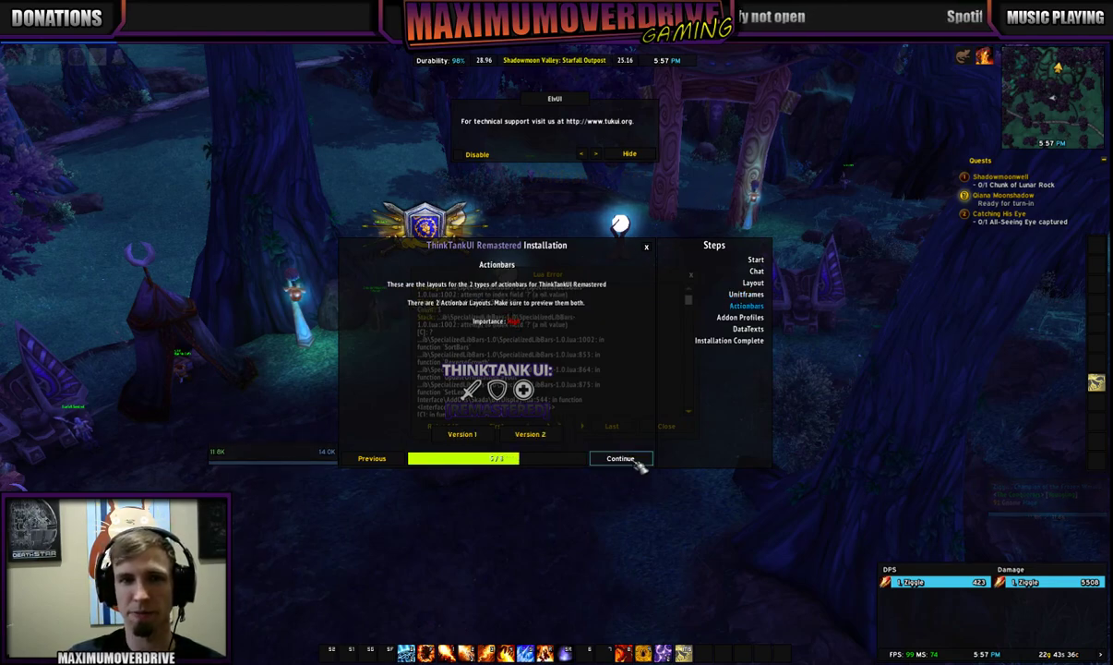
pyautogui.click(472, 435)
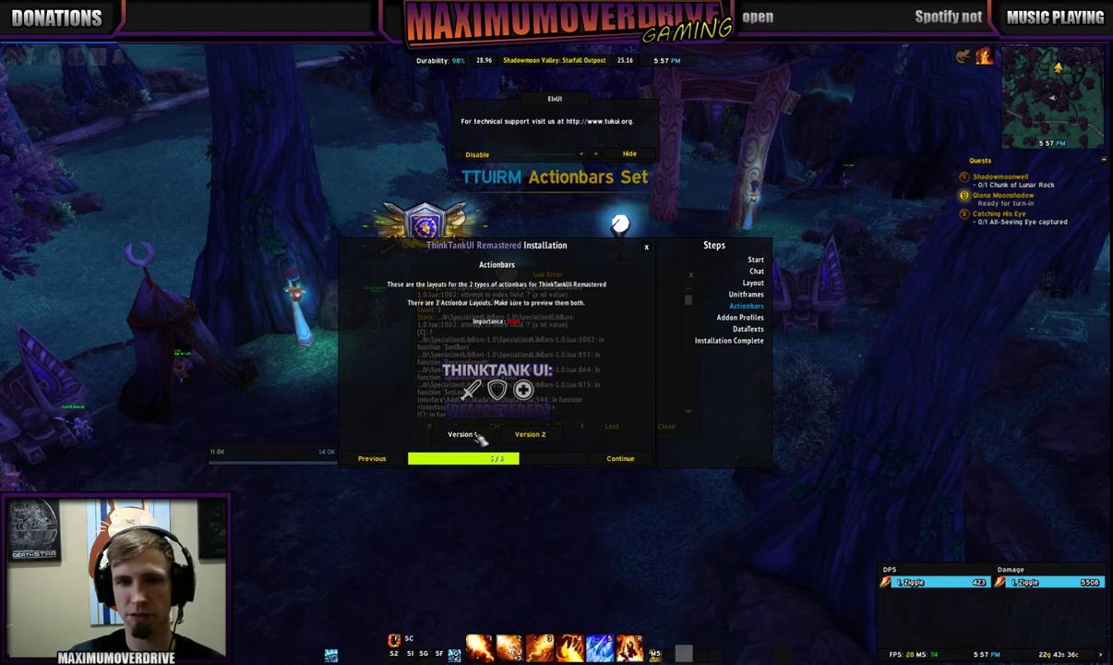
pyautogui.click(626, 457)
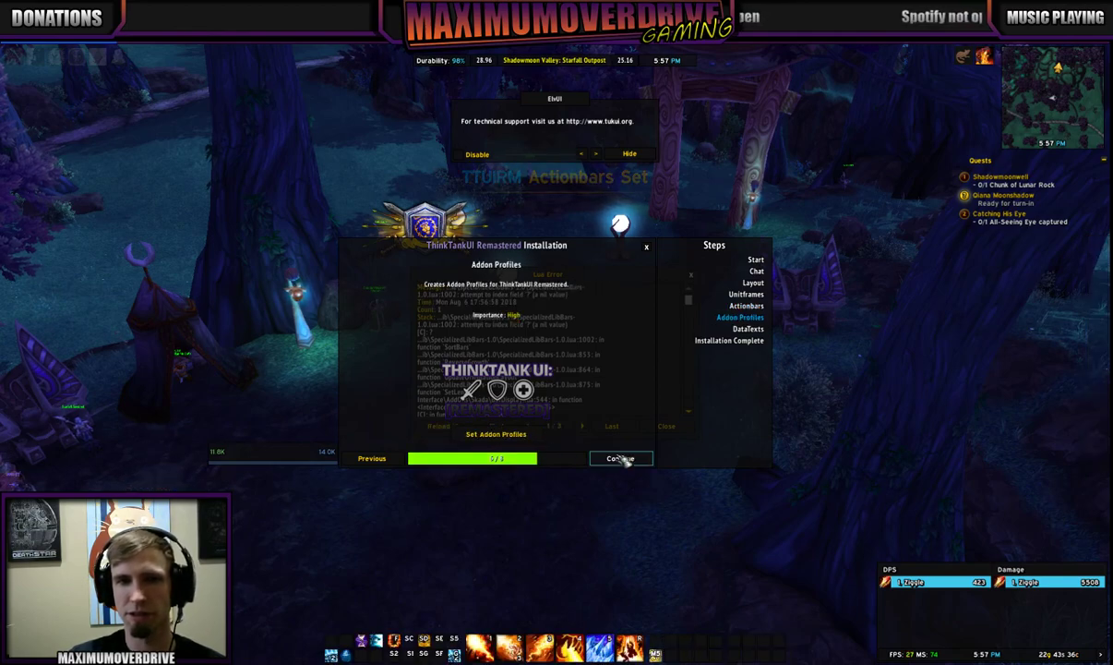
pyautogui.click(531, 435)
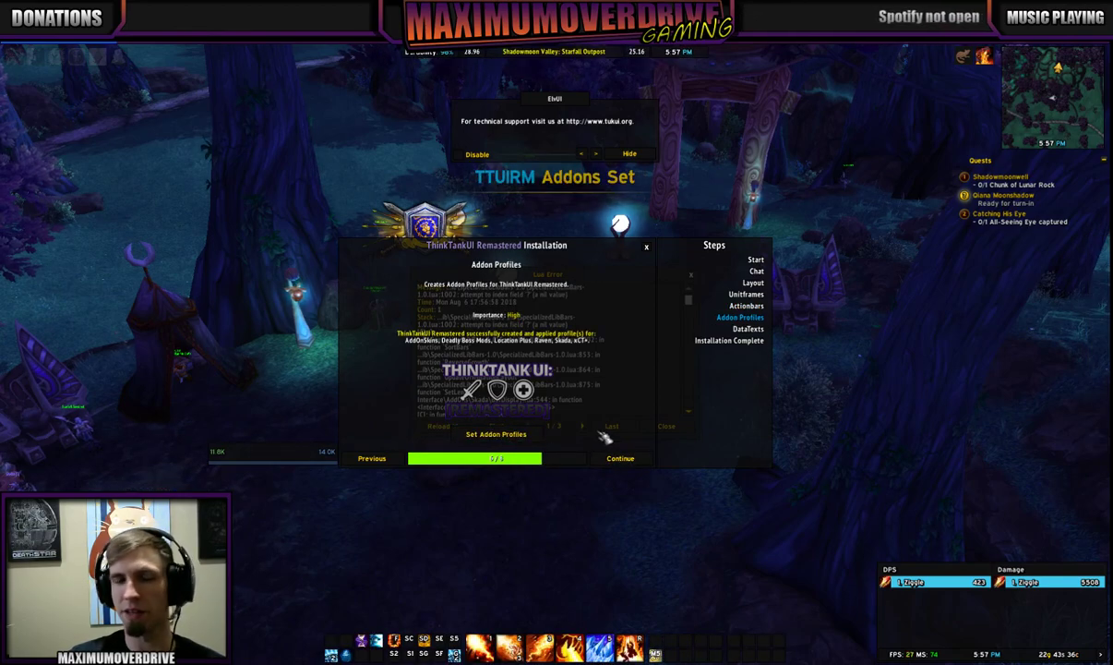
# - Apply the caster DPS DataTexts layout and finish the installer to reload the UI
pyautogui.click(620, 458)
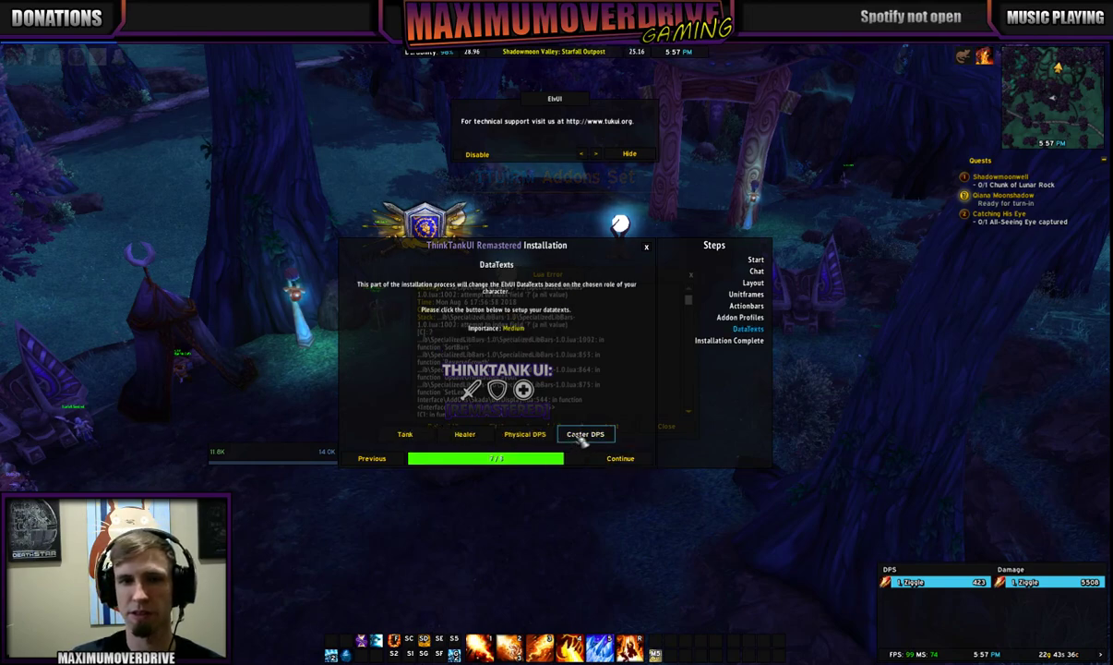
pyautogui.click(624, 459)
pyautogui.click(470, 427)
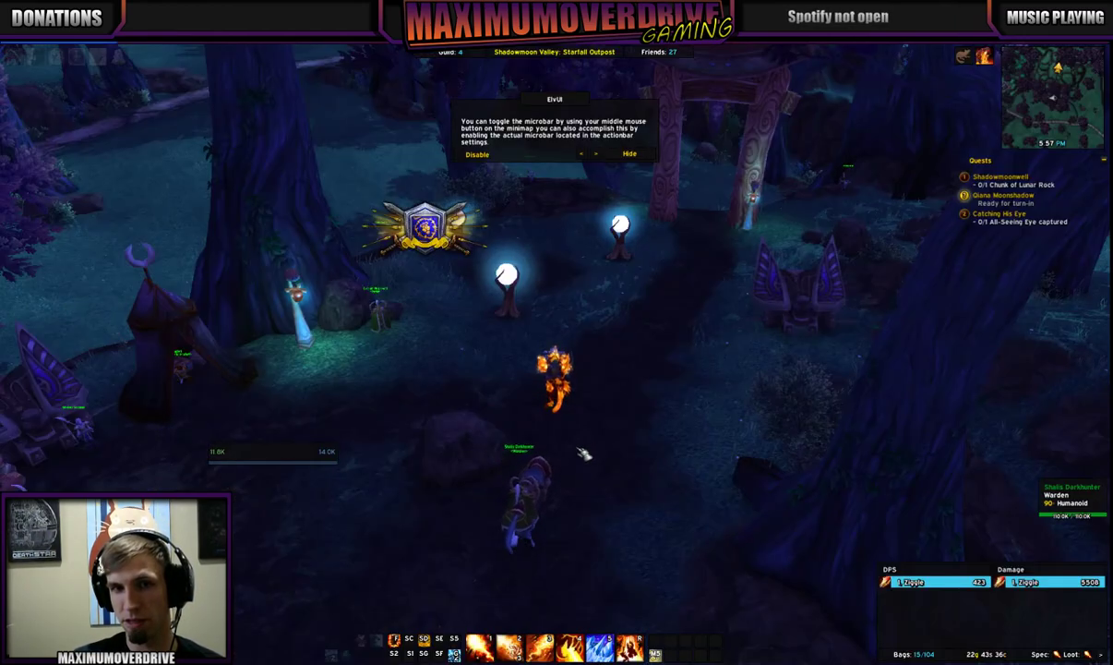
# - Switch ElvUI to the character's own existing profile in the Profiles settings
pyautogui.press('Escape')
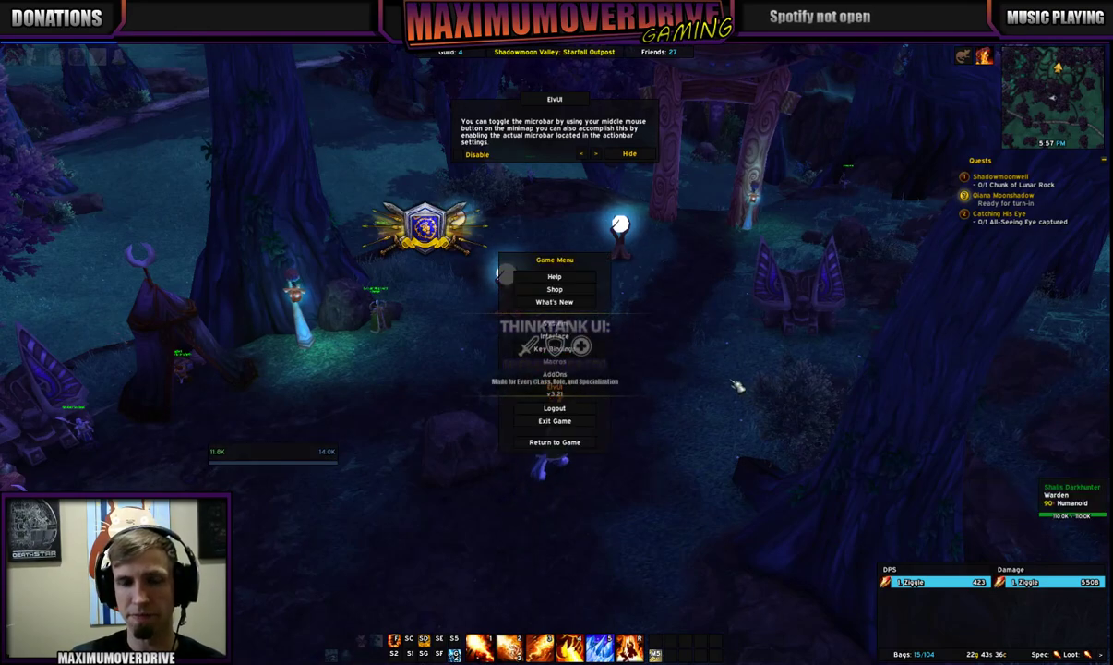
pyautogui.click(574, 395)
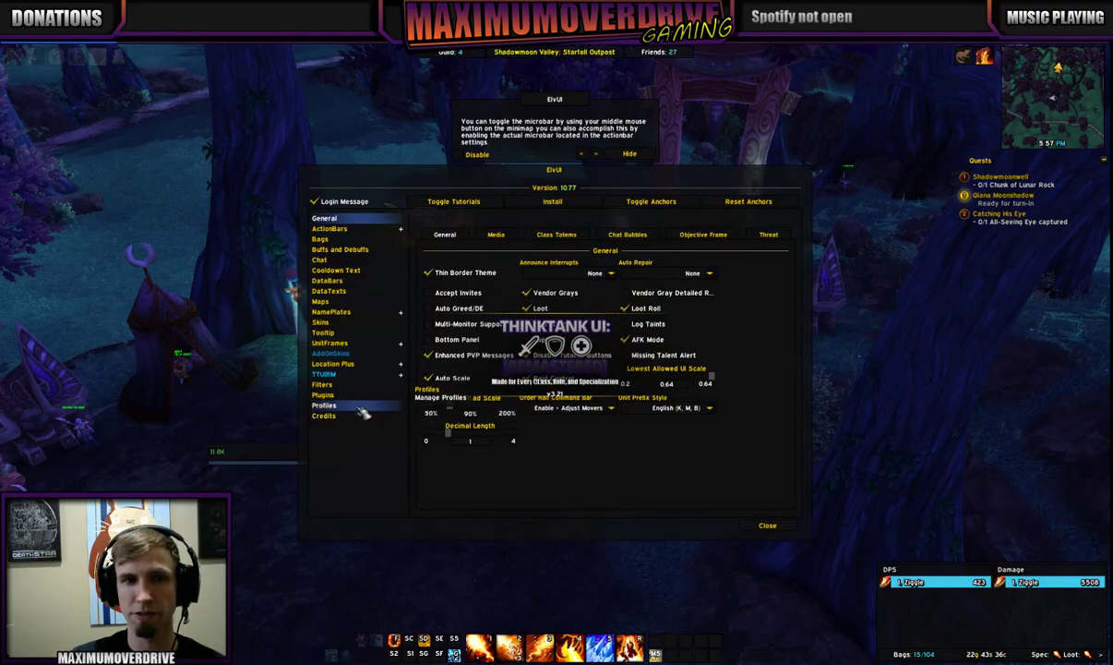
pyautogui.click(324, 405)
pyautogui.click(603, 273)
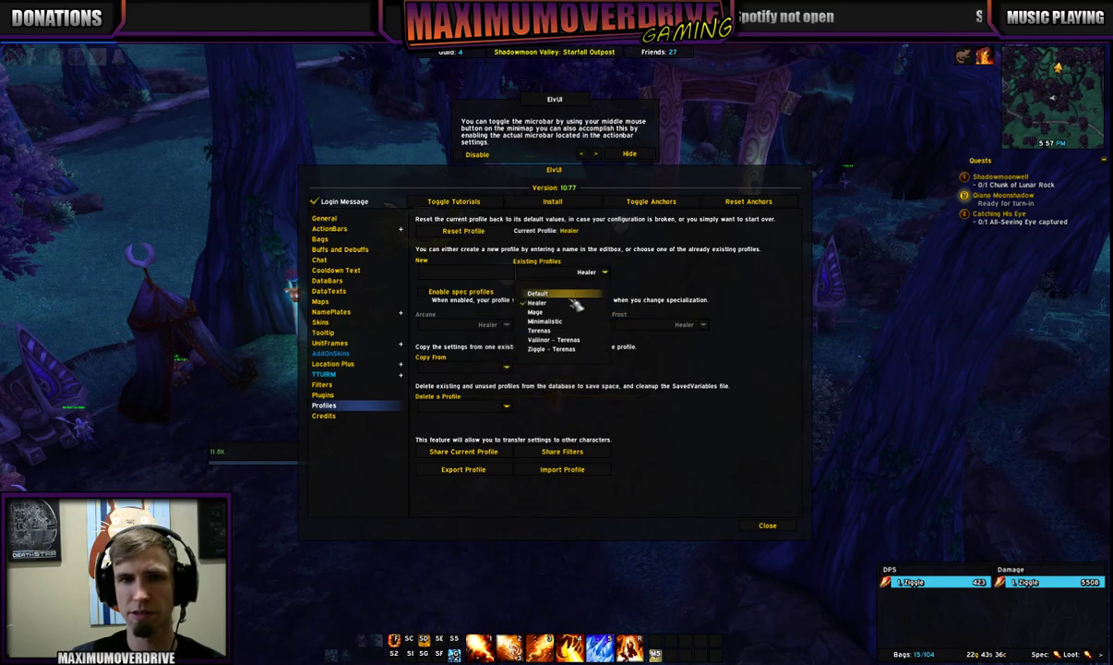
pyautogui.click(558, 349)
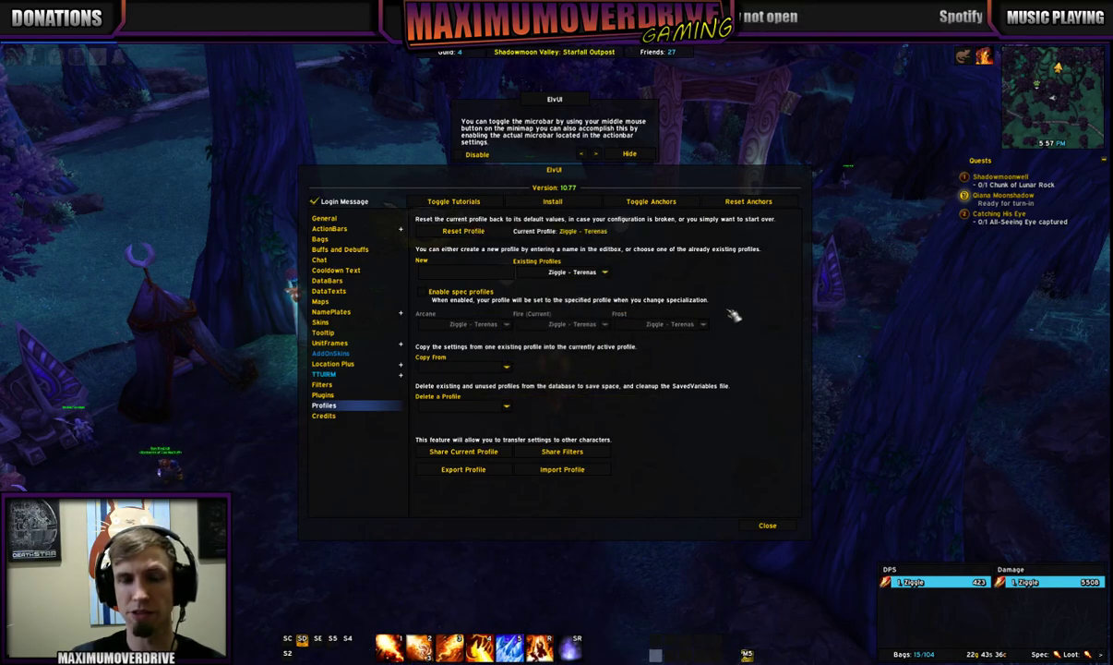
# - Enable ElvUI spec profiles, assign Healer to the Arcane spec, and close the settings
pyautogui.click(428, 292)
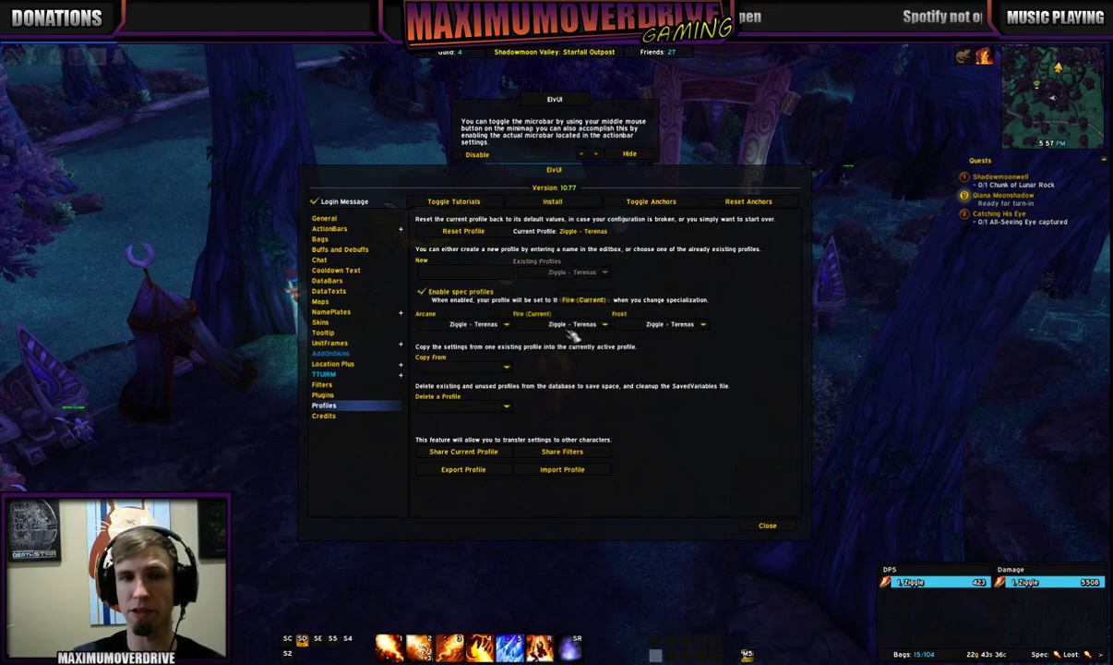
pyautogui.click(506, 324)
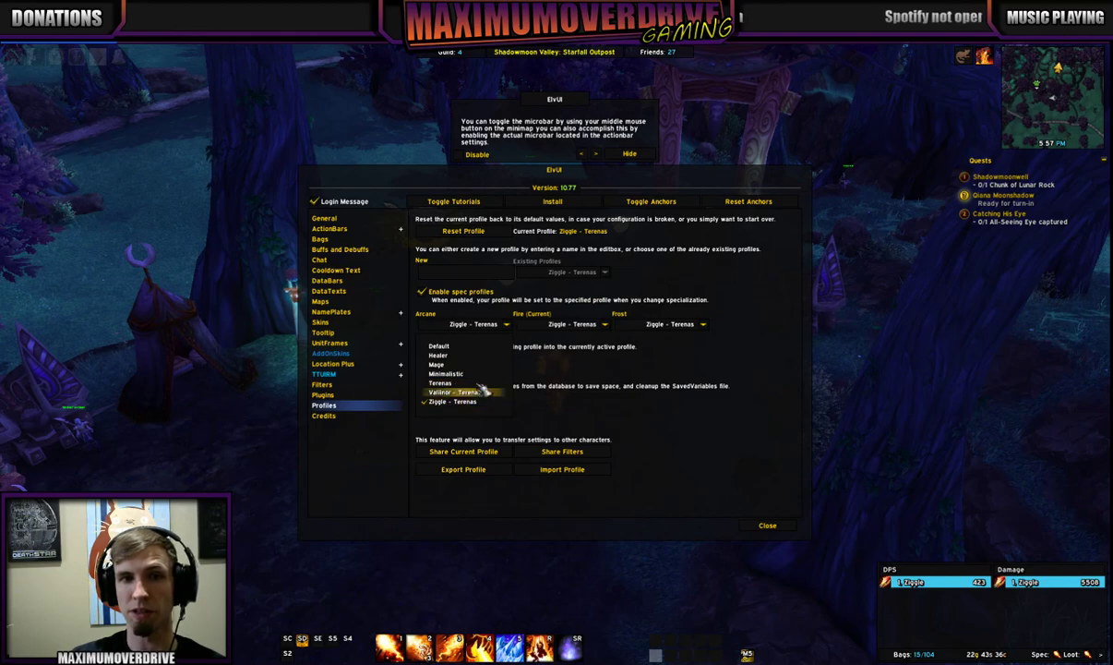
pyautogui.click(459, 358)
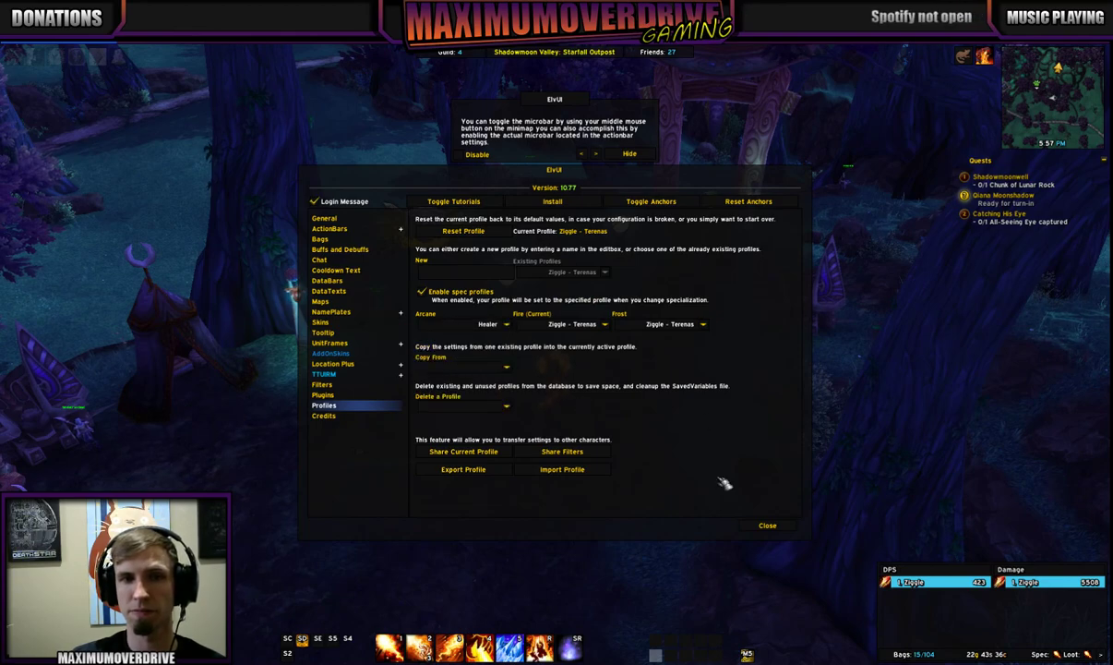
pyautogui.click(769, 525)
# - Activate the Arcane specialization and target the player's own character
pyautogui.press('n')
pyautogui.click(79, 189)
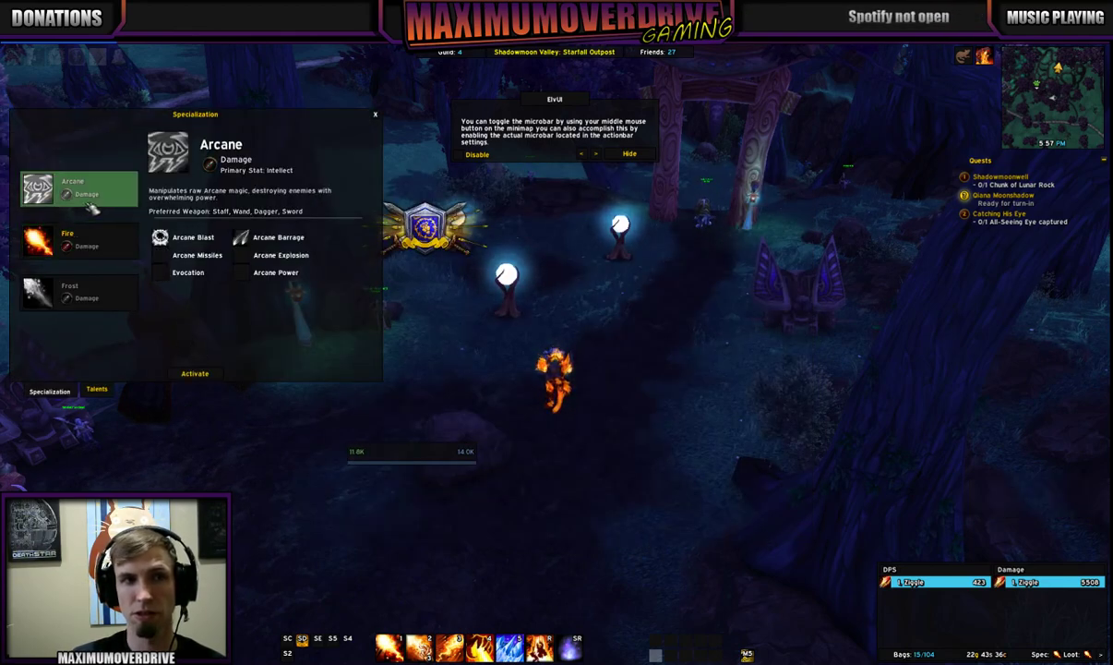
pyautogui.click(196, 374)
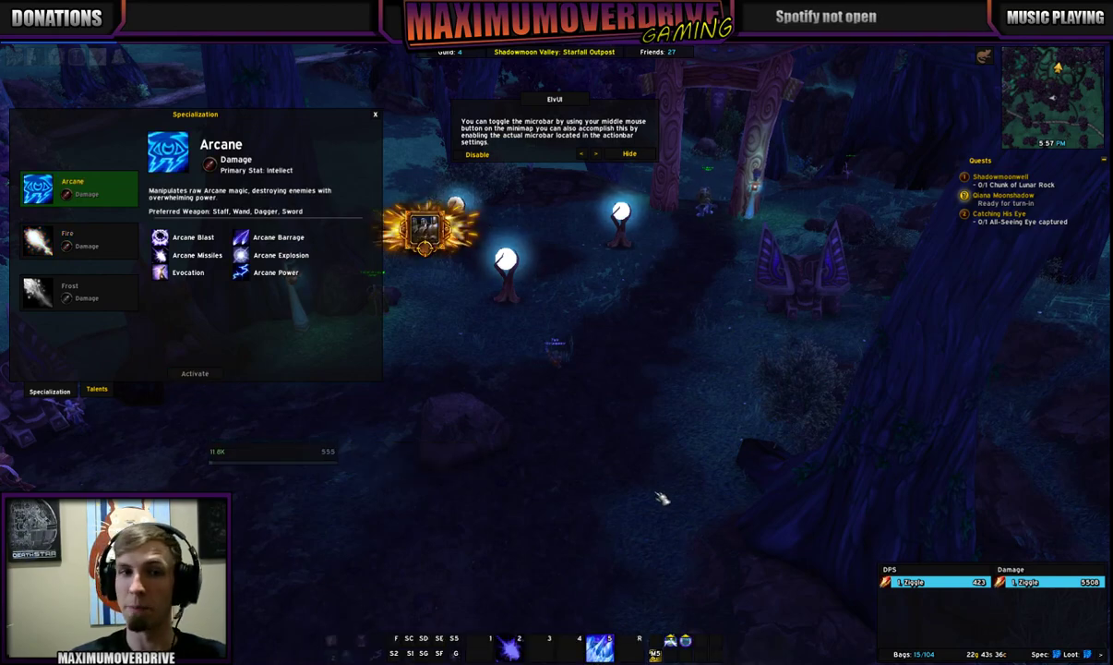
pyautogui.click(607, 543)
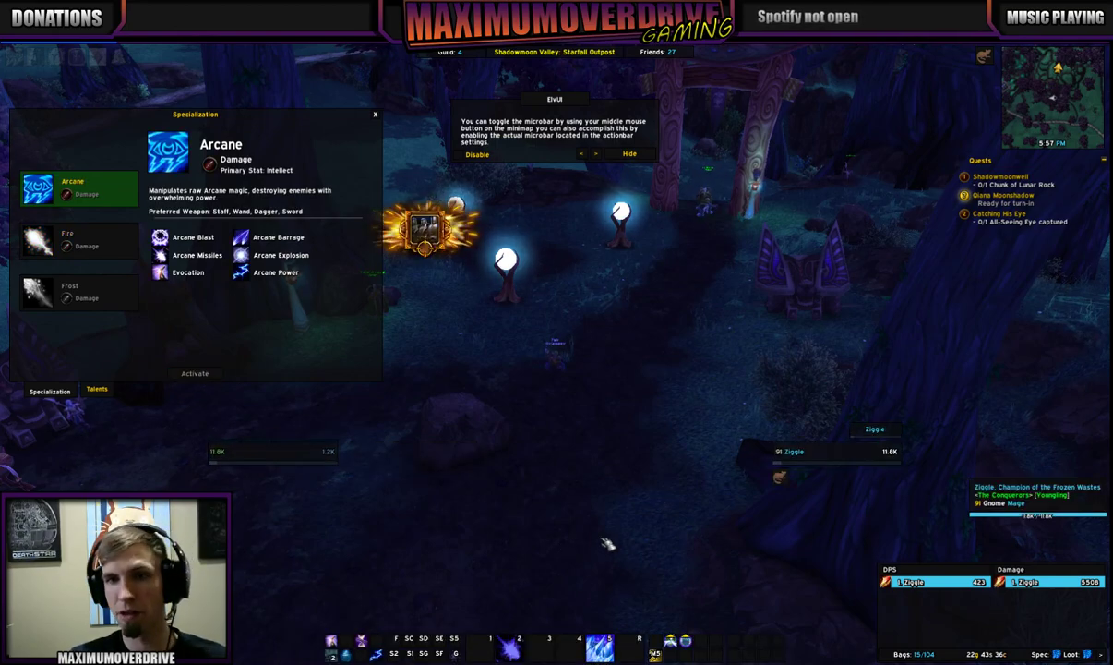
pyautogui.press('Escape')
# - Dismiss the ElvUI microbar tip and cast Arcane Intellect from the spellbook
pyautogui.press('d')
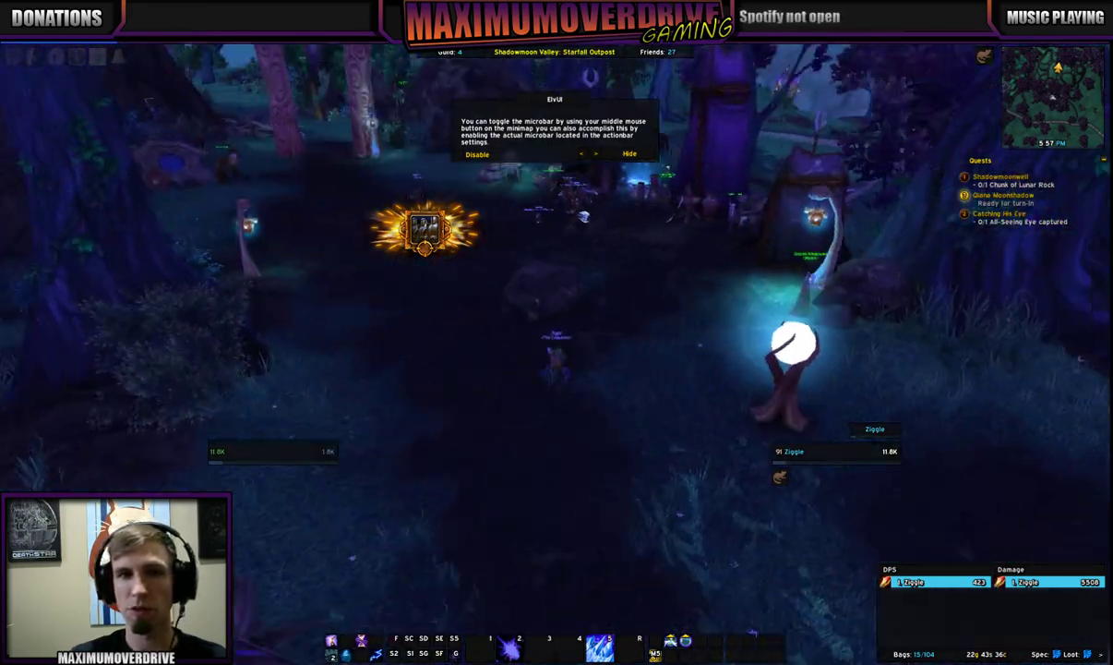
pyautogui.click(629, 155)
pyautogui.press('d')
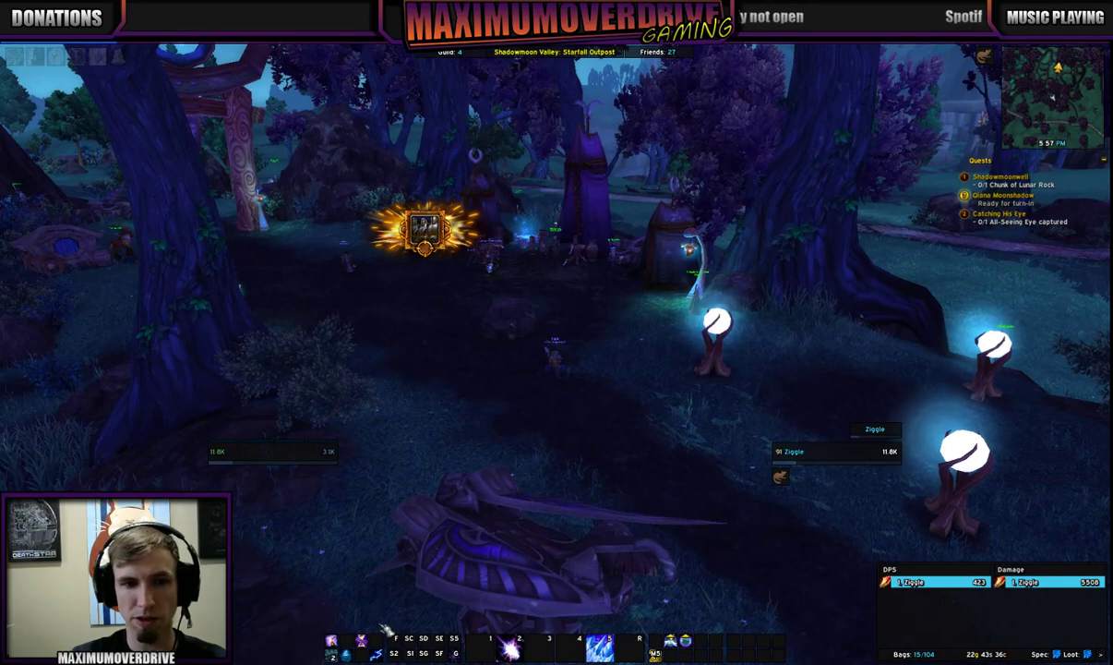
pyautogui.press('p')
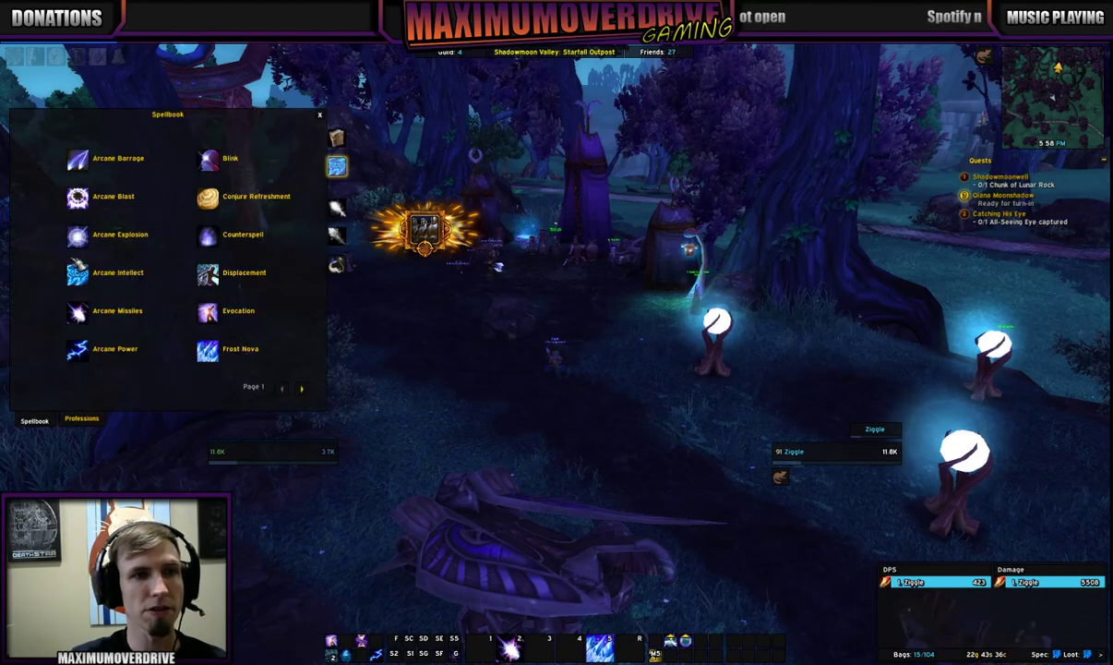
pyautogui.click(139, 267)
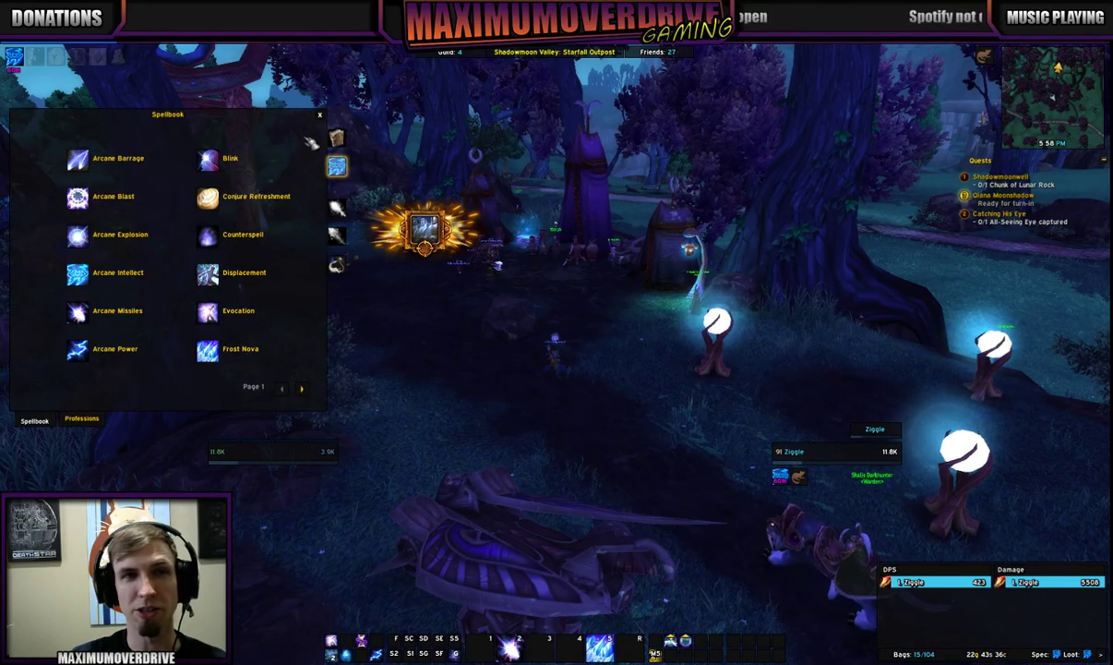
pyautogui.click(319, 114)
pyautogui.moveTo(203, 67); pyautogui.dragTo(203, 68)
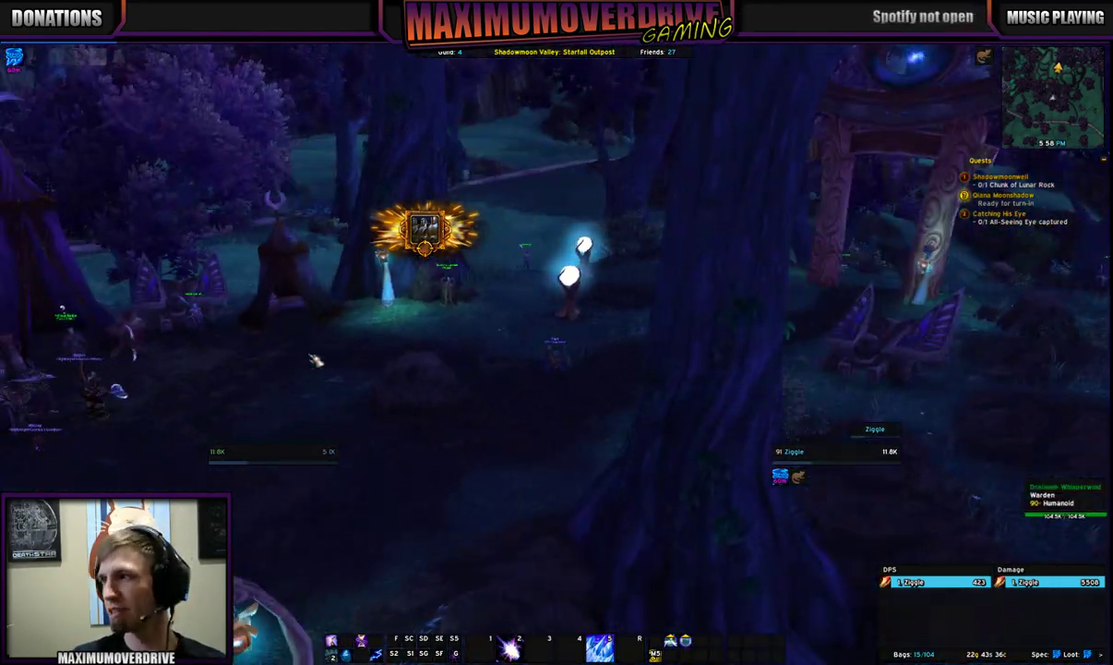
pyautogui.moveTo(628, 309); pyautogui.dragTo(614, 295)
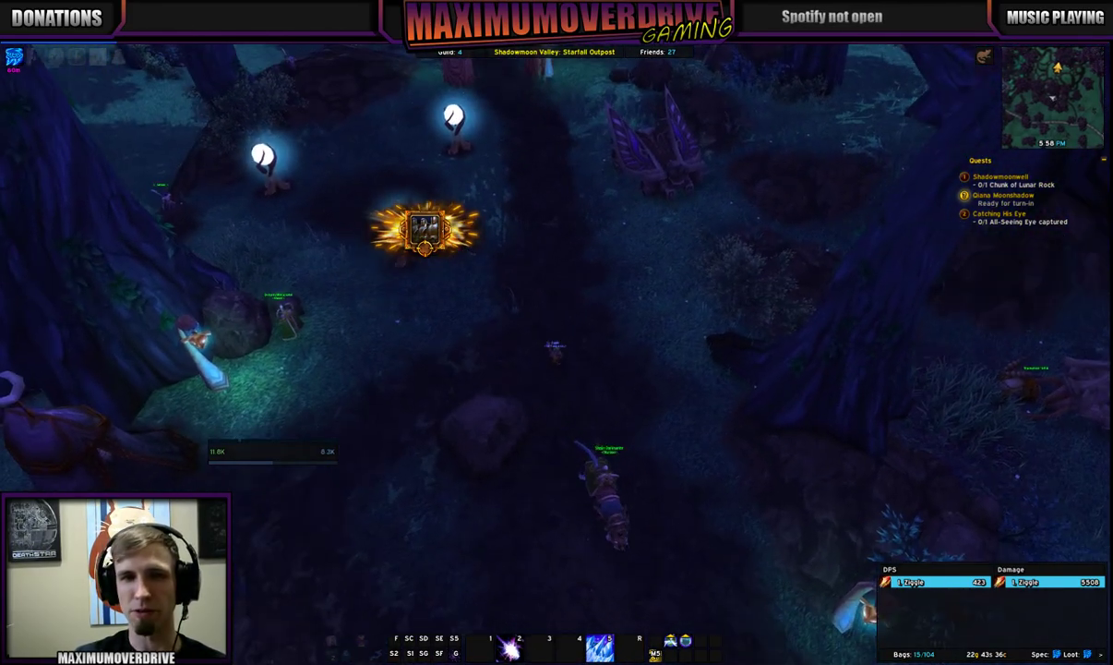
pyautogui.moveTo(575, 293); pyautogui.dragTo(575, 292)
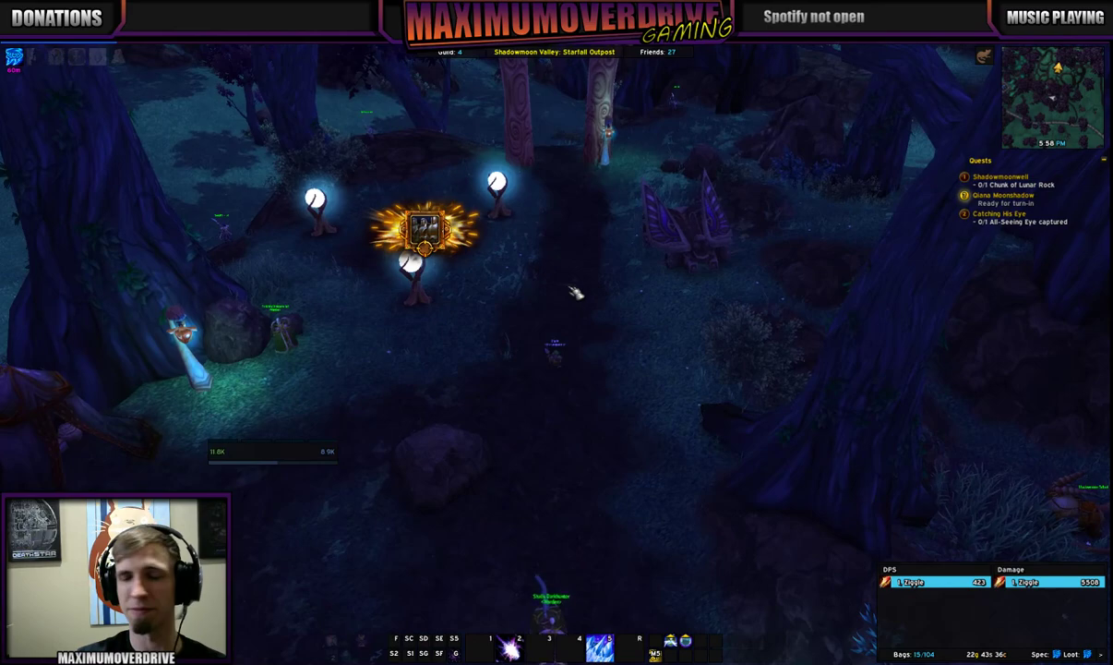